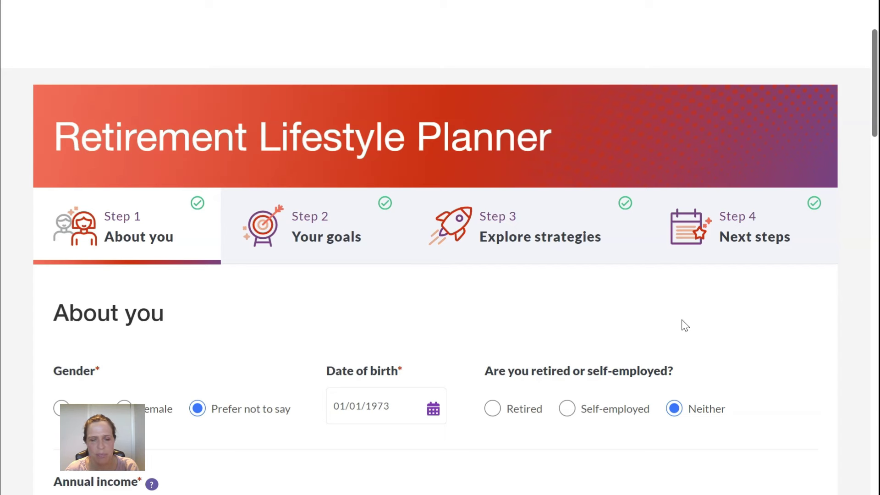
# Tick Include Partner to add a partner to the retirement plan
pyautogui.scroll(-5, 683, 325)
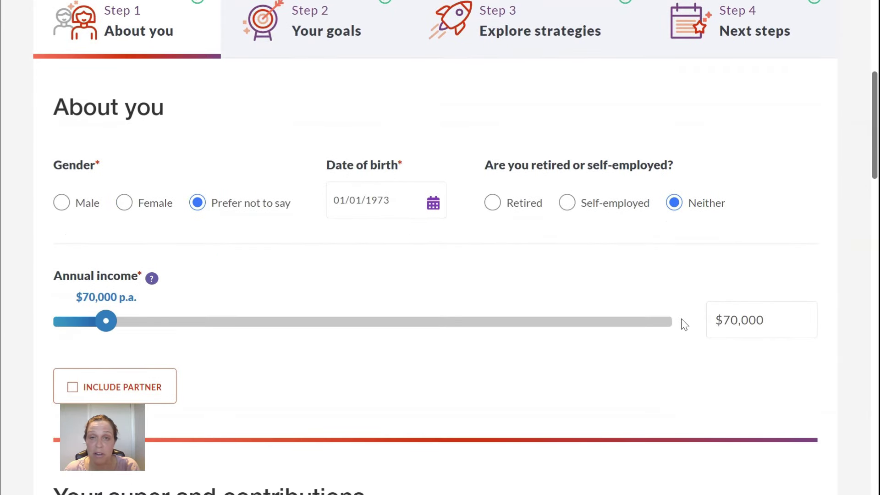
pyautogui.scroll(3, 683, 324)
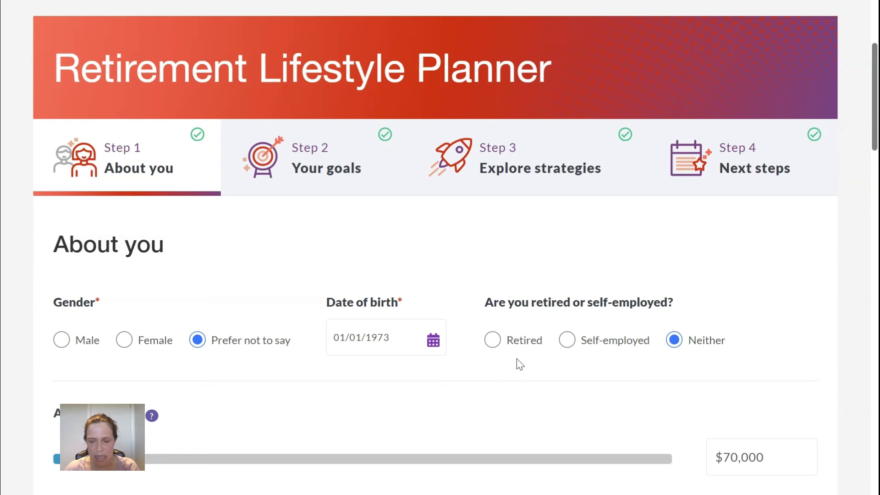
pyautogui.scroll(-2, 516, 358)
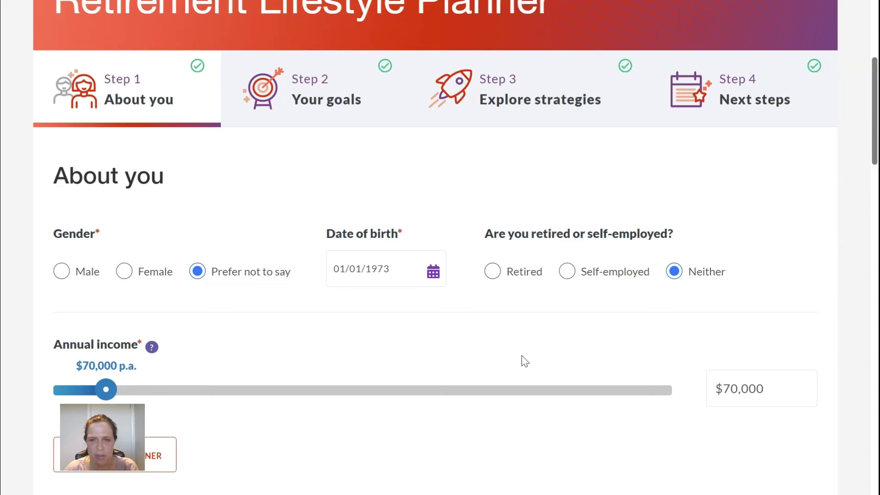
pyautogui.scroll(-3, 521, 355)
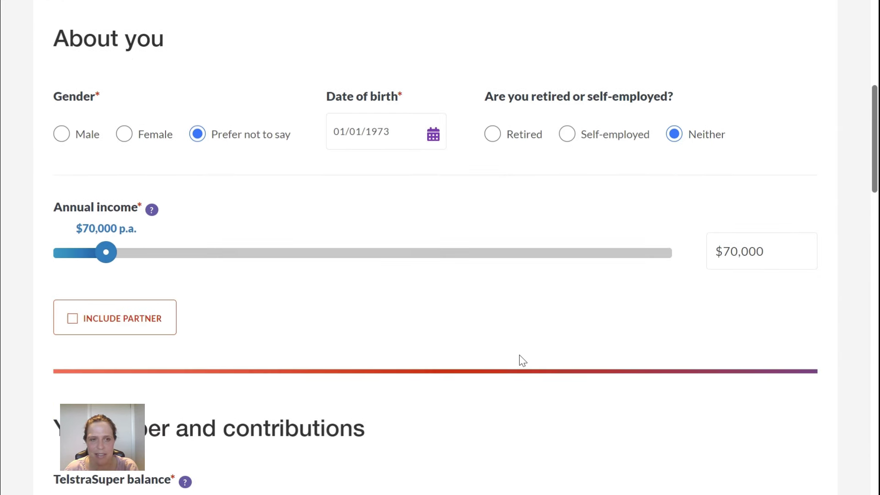
pyautogui.click(73, 319)
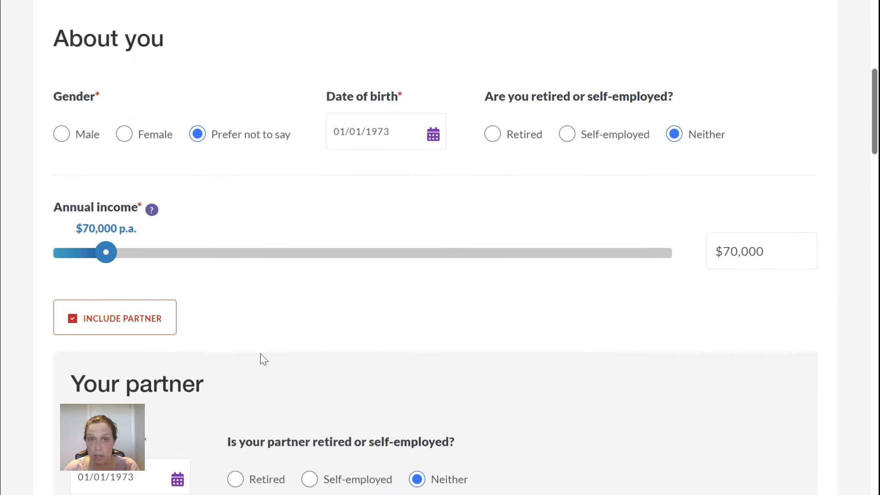
# Set the partner's annual income to $70,000
pyautogui.scroll(-2, 287, 344)
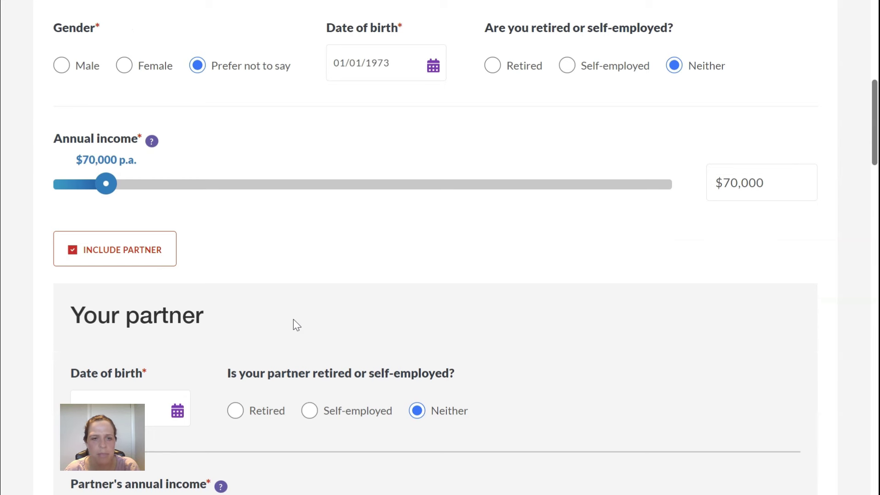
pyautogui.scroll(-5, 295, 325)
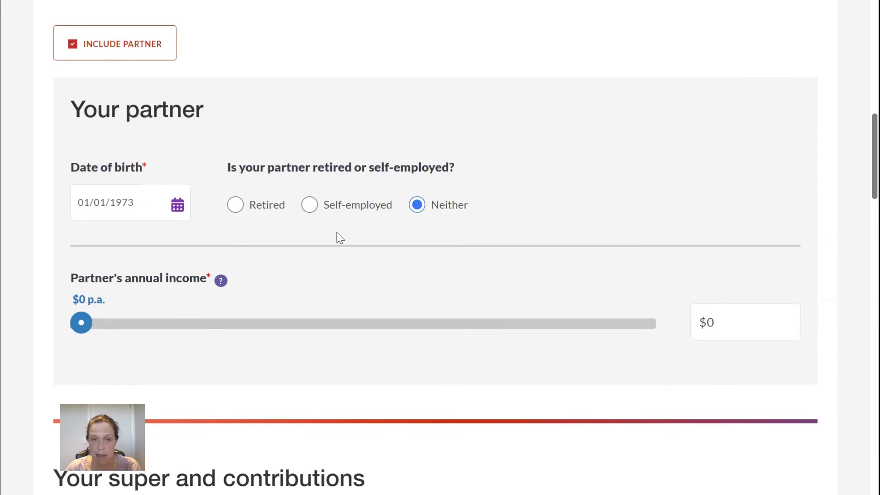
pyautogui.scroll(-3, 339, 242)
pyautogui.click(735, 192)
pyautogui.doubleClick(735, 193)
pyautogui.press('BackSpace')
pyautogui.write('70000')
pyautogui.click(709, 154)
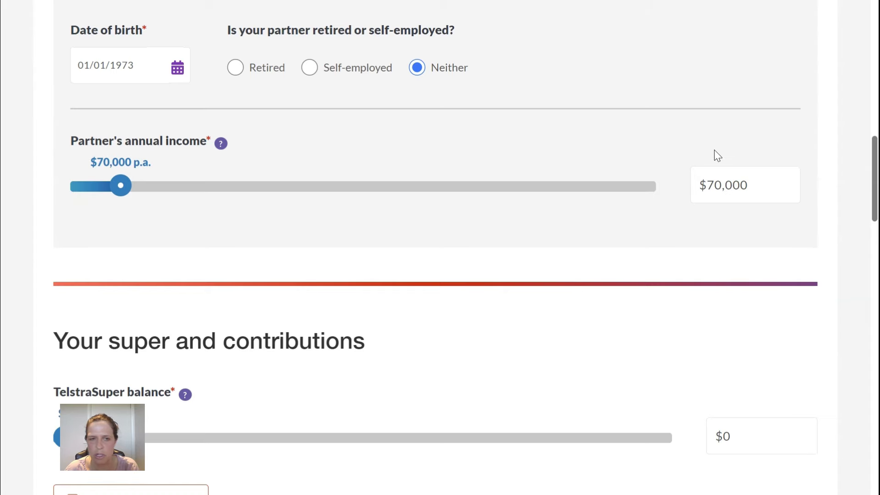
pyautogui.scroll(-4, 501, 291)
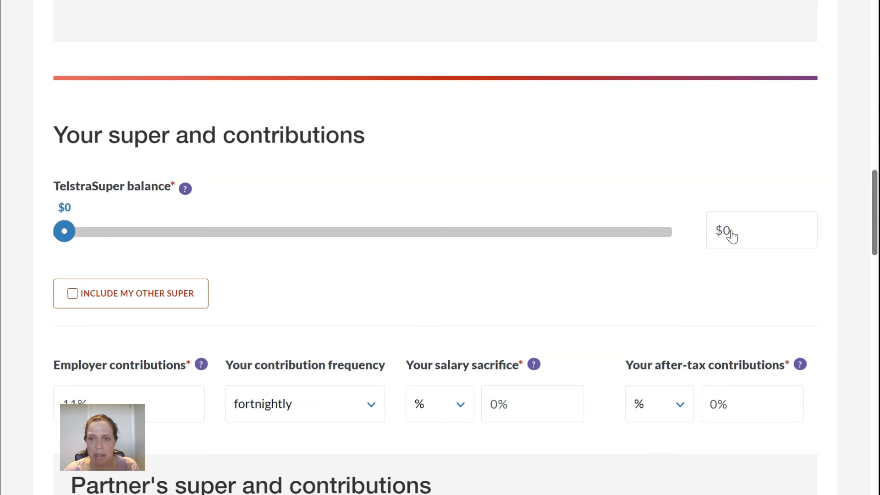
# Tick Include My Other Super and enter a $100,000 other super balance
pyautogui.click(73, 293)
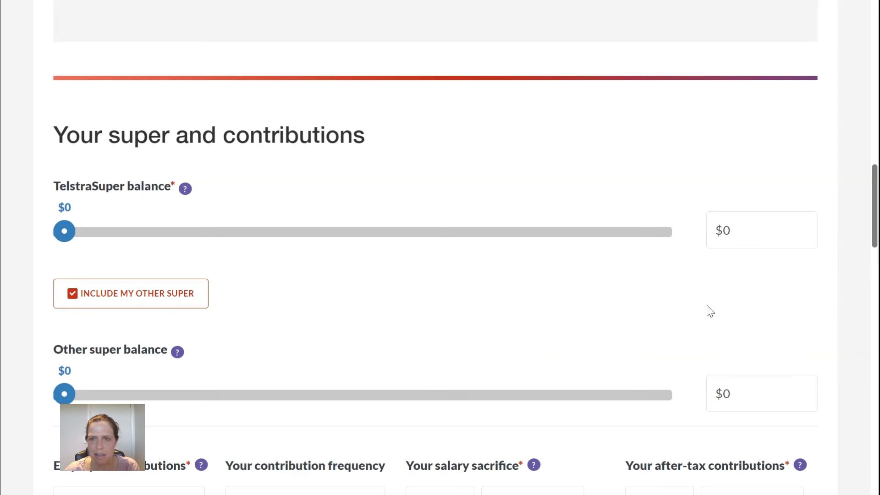
pyautogui.scroll(-1, 706, 305)
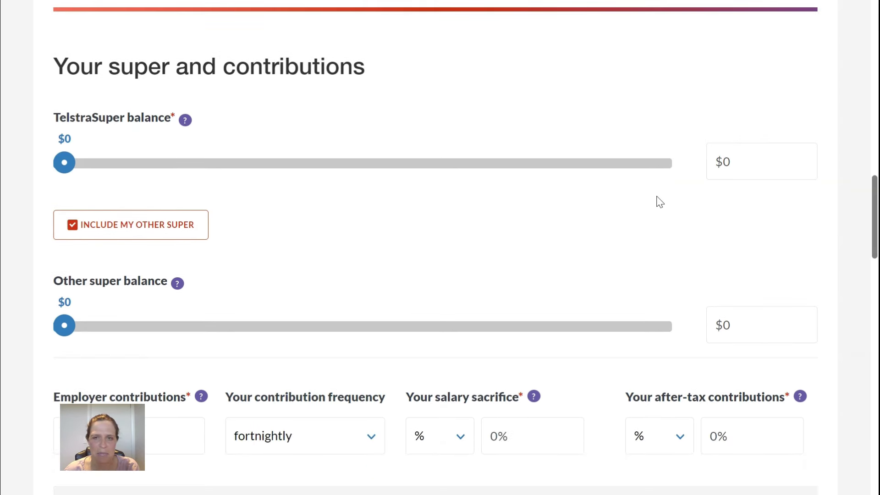
pyautogui.doubleClick(728, 327)
pyautogui.press('BackSpace')
pyautogui.write('1')
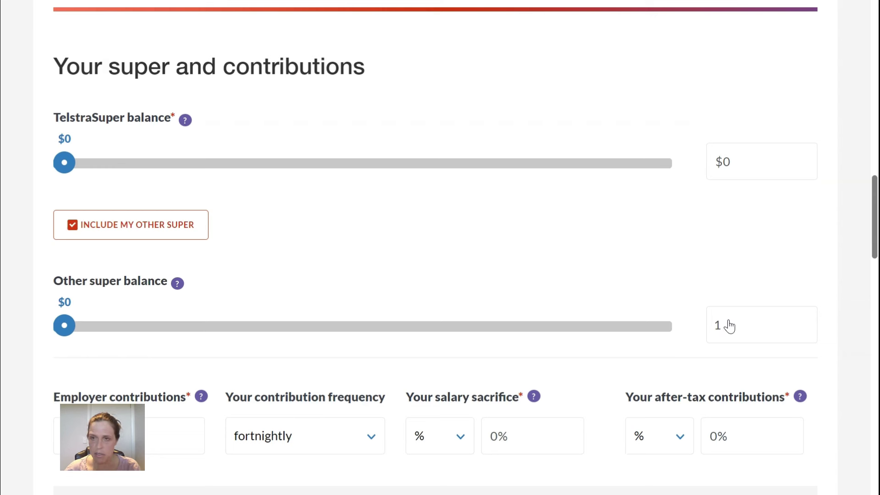
pyautogui.write('00,00')
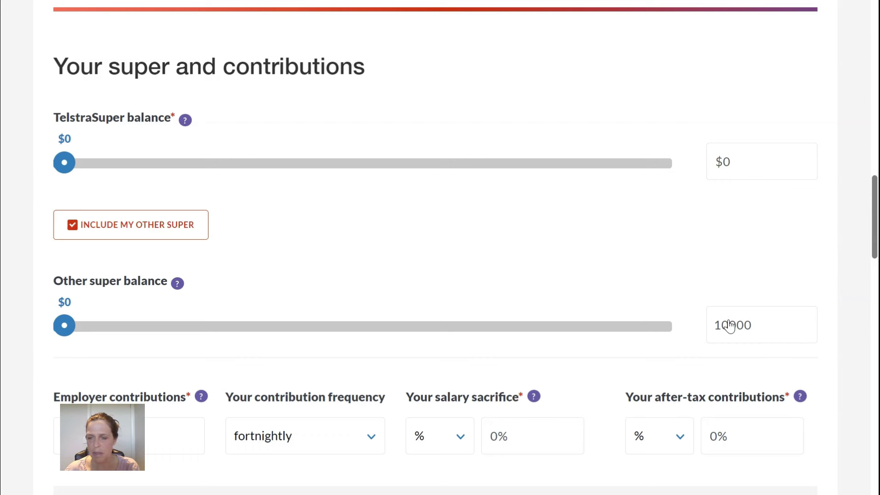
pyautogui.write('0')
pyautogui.click(698, 268)
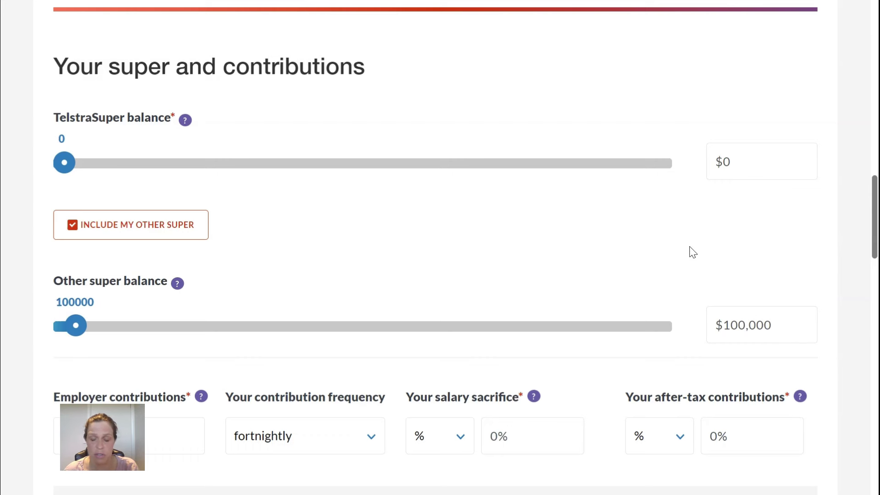
pyautogui.scroll(-5, 632, 257)
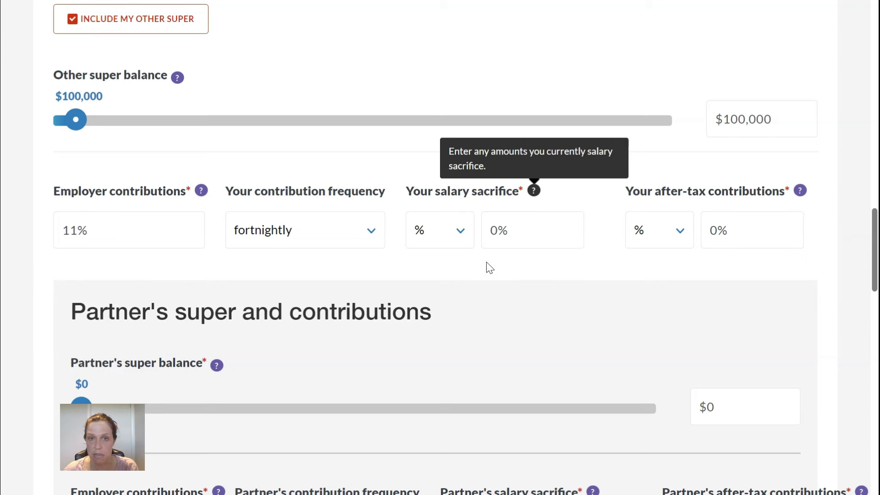
# Set the partner's super balance to $100,000, then move down to Optional details
pyautogui.scroll(-3, 488, 267)
pyautogui.click(714, 277)
pyautogui.doubleClick(705, 275)
pyautogui.press('BackSpace')
pyautogui.write('10')
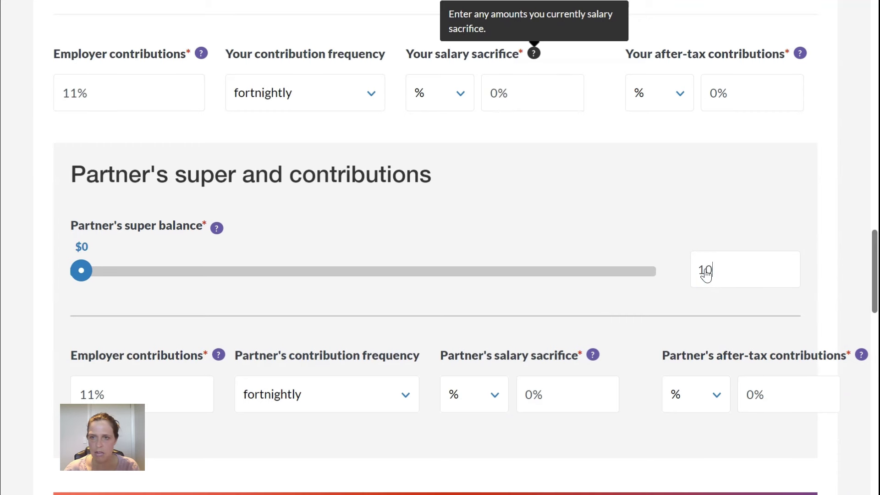
pyautogui.write('0,000000')
pyautogui.click(643, 222)
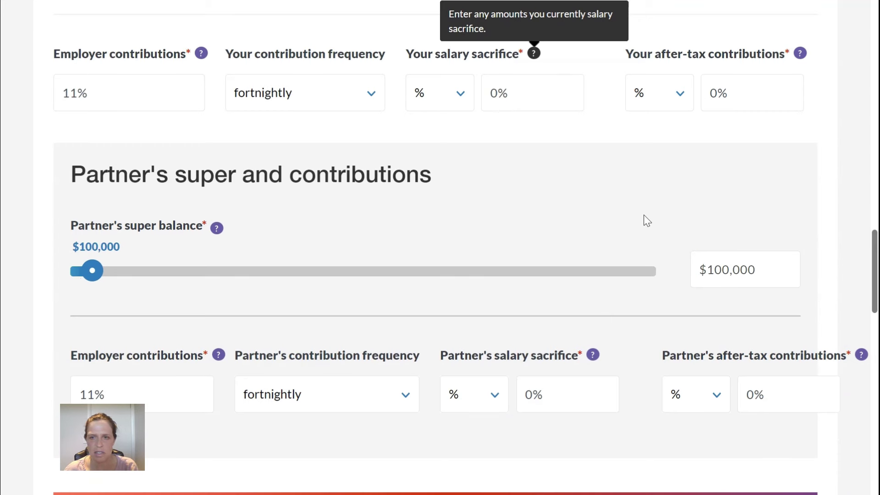
pyautogui.scroll(-5, 620, 216)
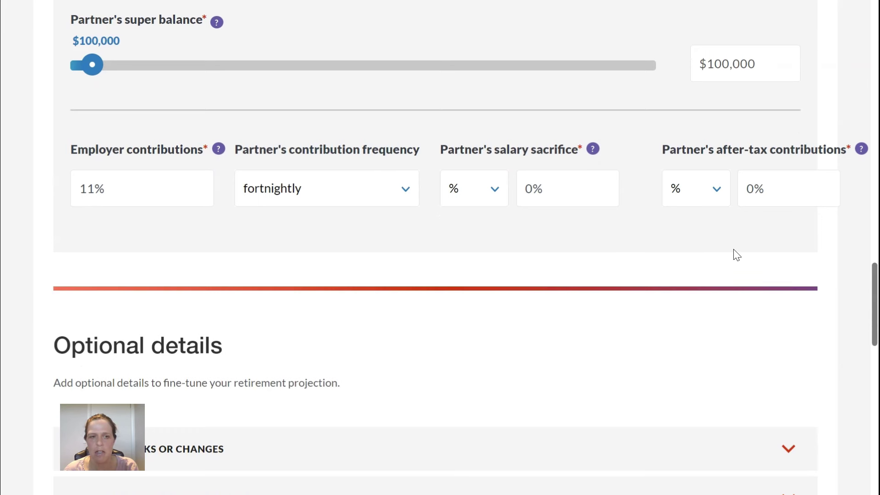
pyautogui.scroll(-6, 735, 254)
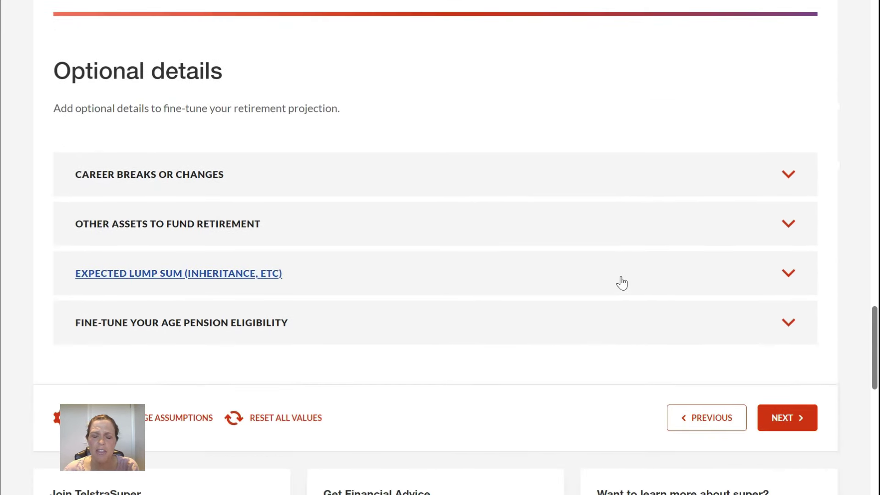
pyautogui.scroll(-2, 612, 273)
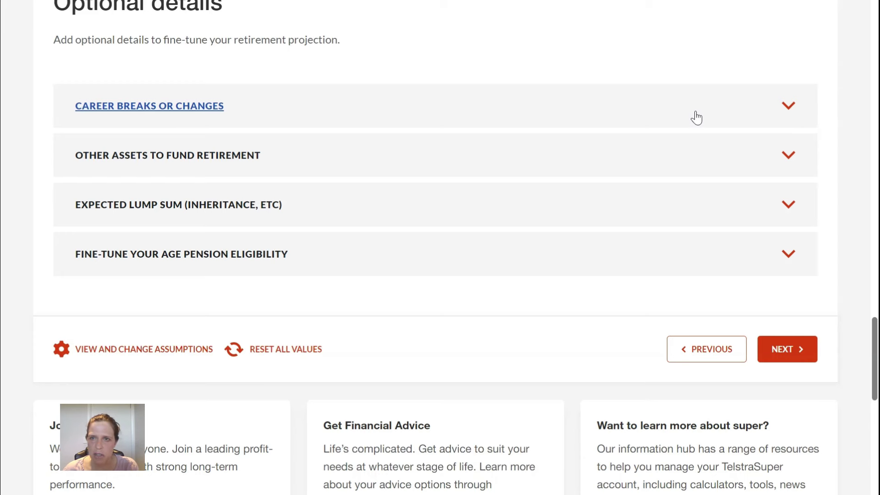
# Add a career change entry with no age chosen, then collapse Career breaks or changes
pyautogui.click(788, 110)
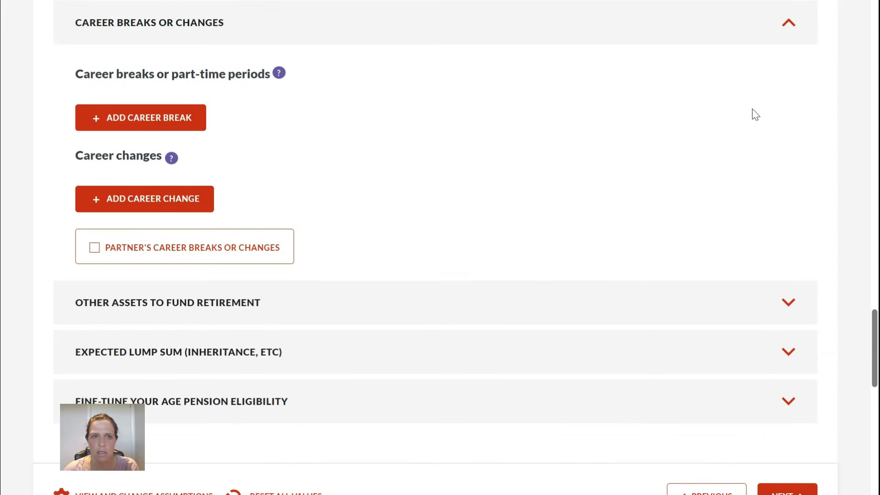
pyautogui.click(93, 201)
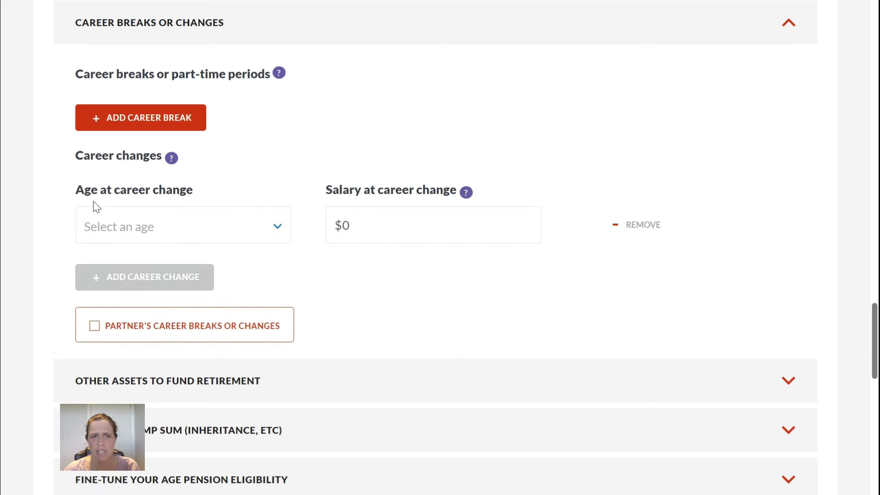
pyautogui.click(280, 228)
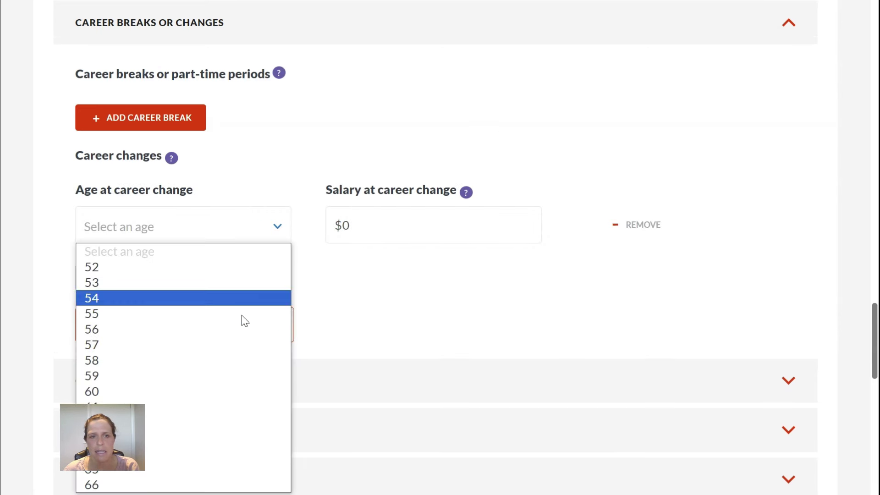
pyautogui.click(282, 228)
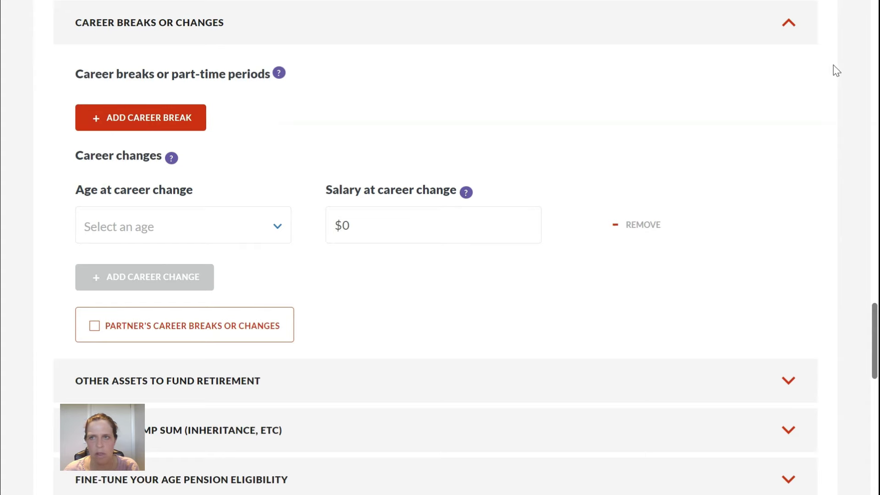
pyautogui.click(788, 26)
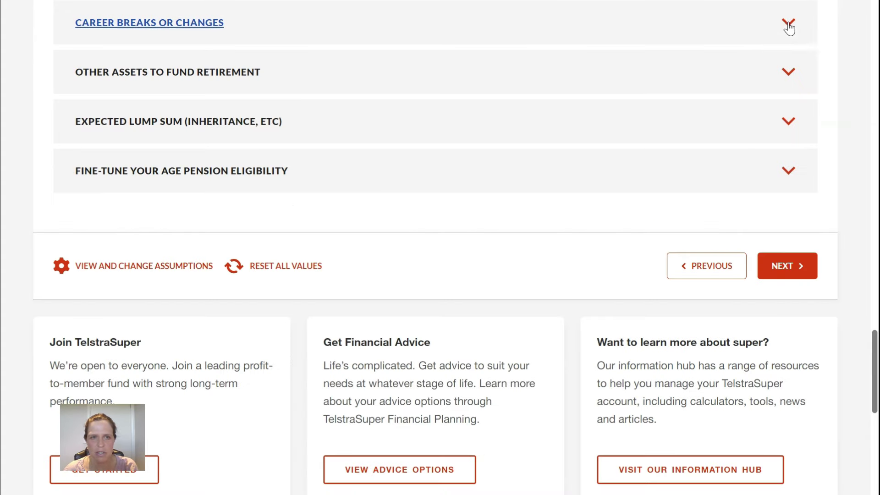
# Expand Other assets to fund retirement to show $0 shares, cash, property and 4% yield
pyautogui.scroll(1, 667, 160)
pyautogui.scroll(1, 667, 160)
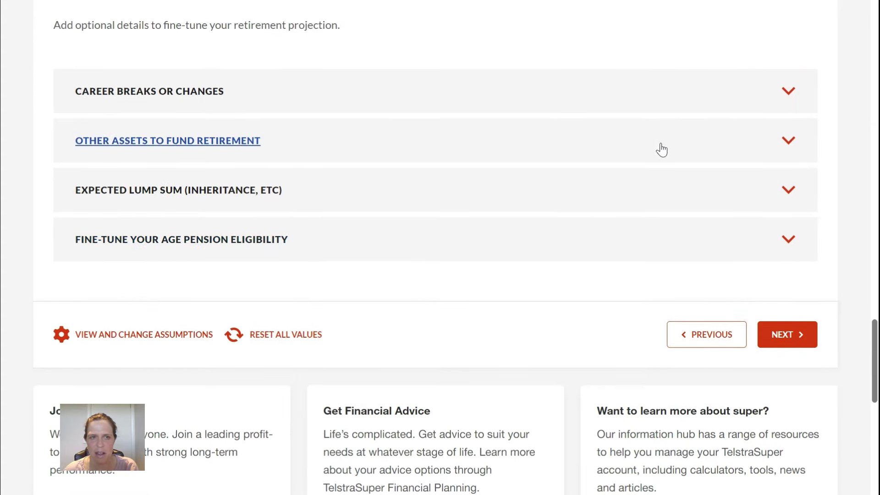
pyautogui.click(788, 143)
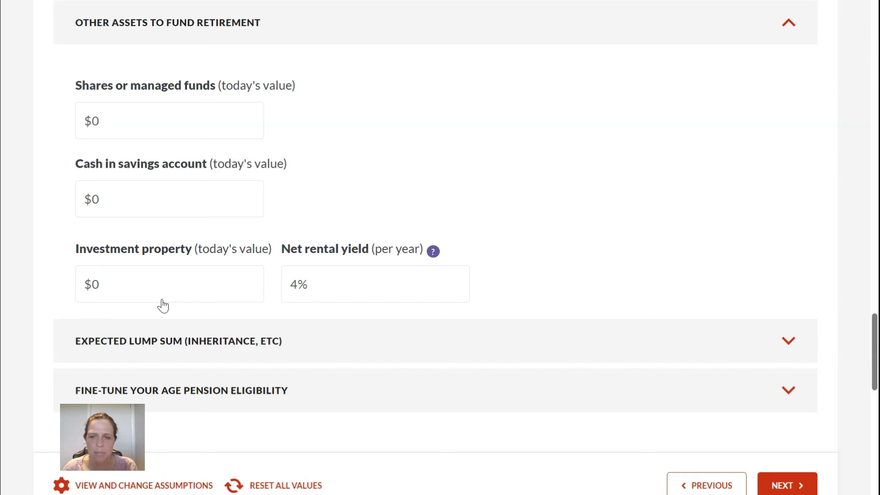
pyautogui.click(786, 348)
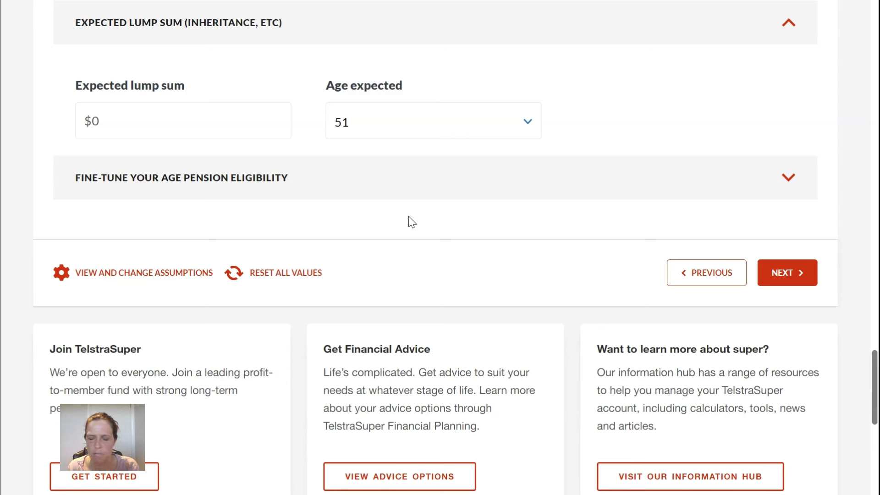
# Expand Fine-tune Your Age Pension Eligibility to review the pension, home and asset answers
pyautogui.click(785, 176)
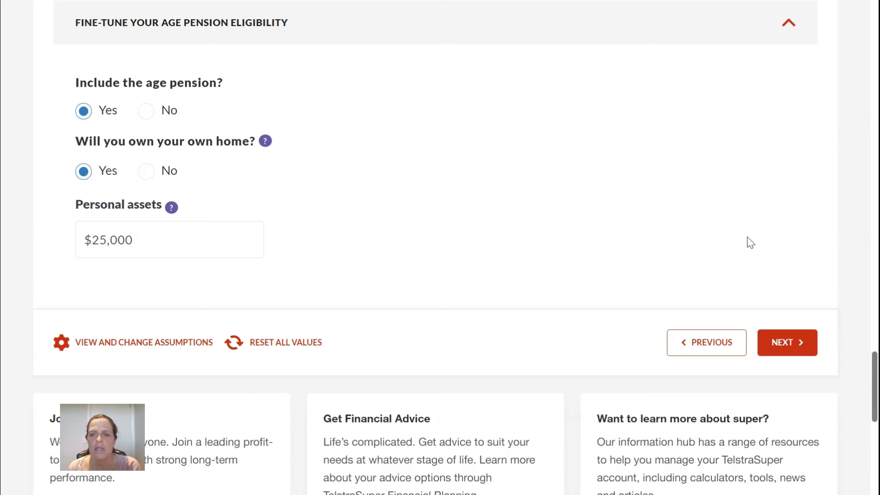
pyautogui.click(787, 350)
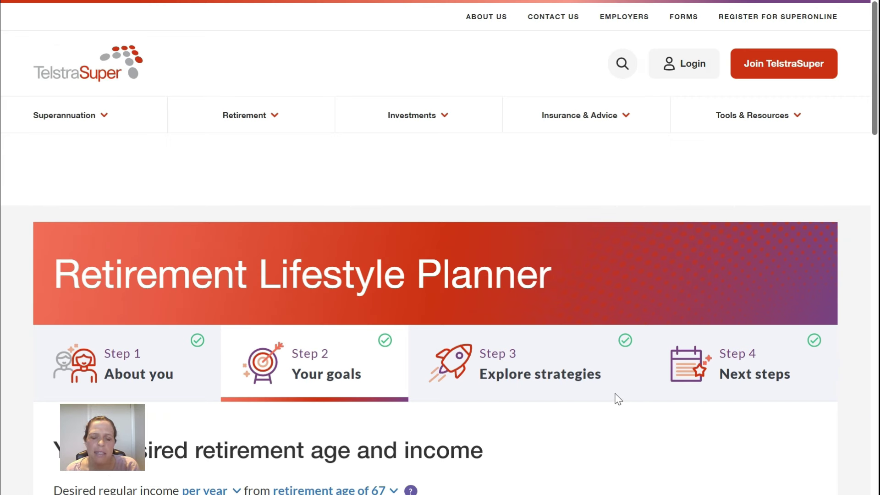
pyautogui.scroll(-3, 618, 398)
pyautogui.scroll(-3, 618, 399)
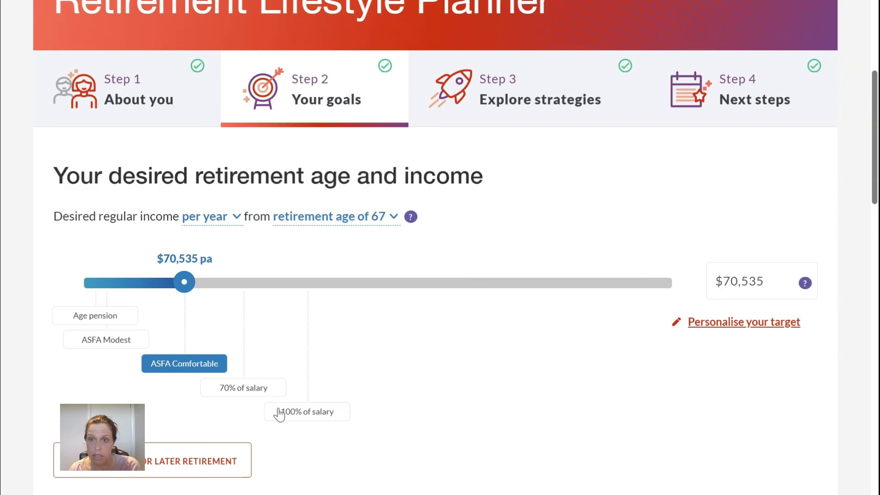
# Personalise the target into fortnightly spending categories and review them, totalling $70,535 per year
pyautogui.click(697, 323)
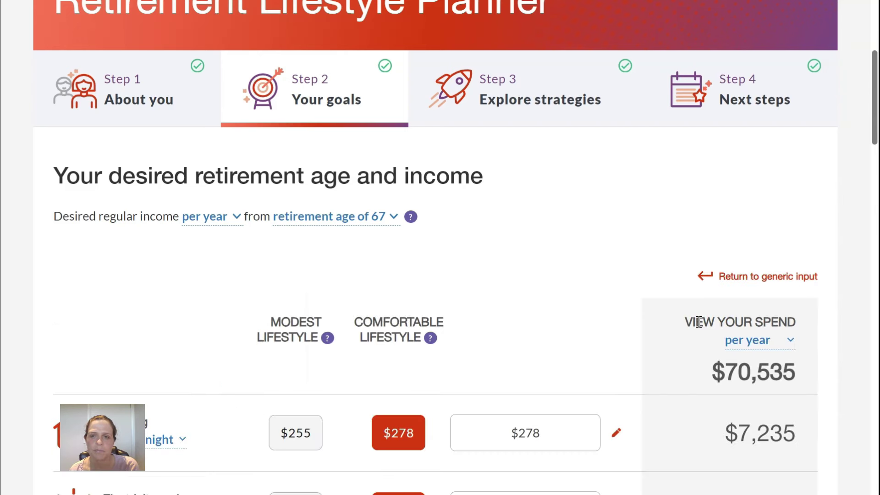
pyautogui.scroll(-5, 558, 328)
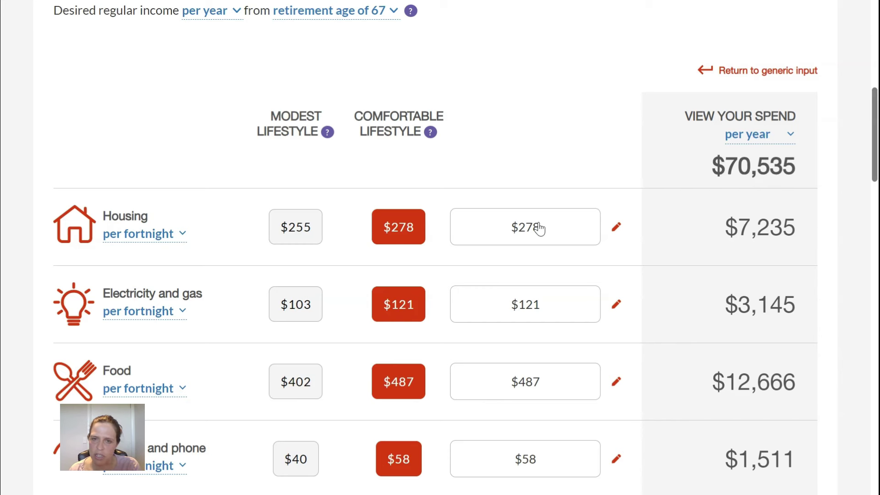
pyautogui.scroll(-3, 536, 227)
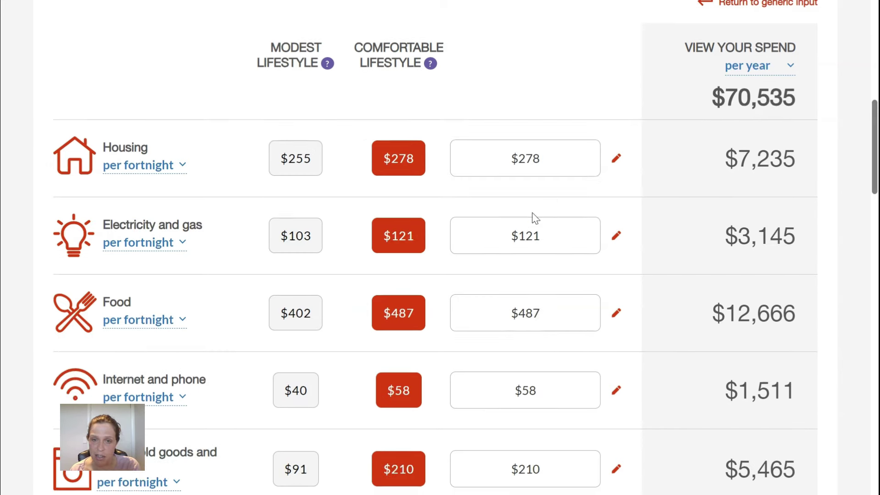
pyautogui.scroll(-10, 530, 298)
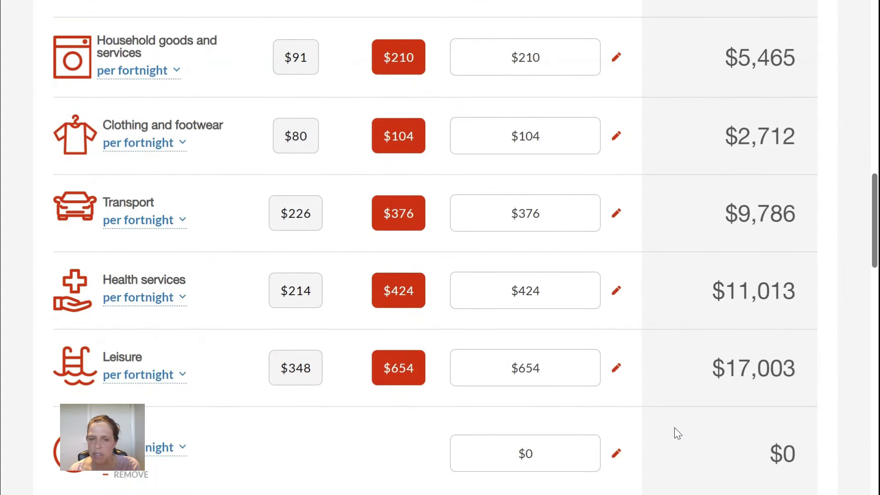
pyautogui.scroll(12, 677, 433)
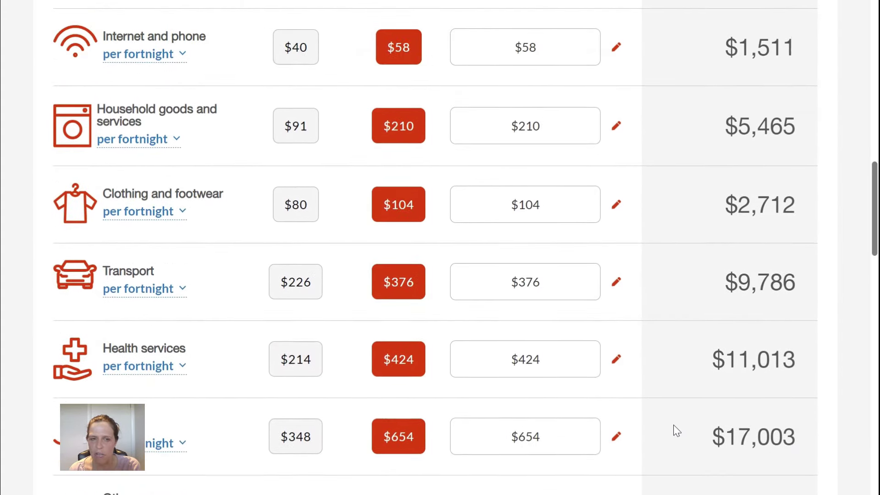
# Return to the single $70,535 income target and move down to the lifestyle spending goals
pyautogui.scroll(6, 677, 433)
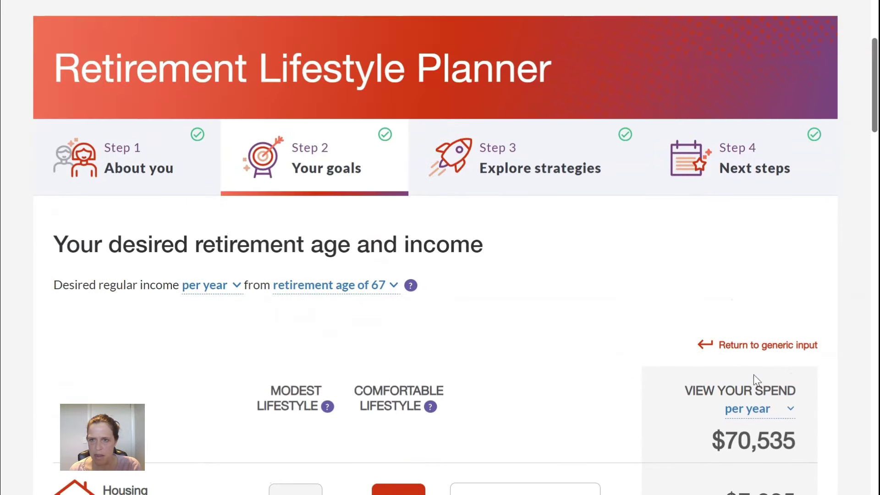
pyautogui.click(760, 350)
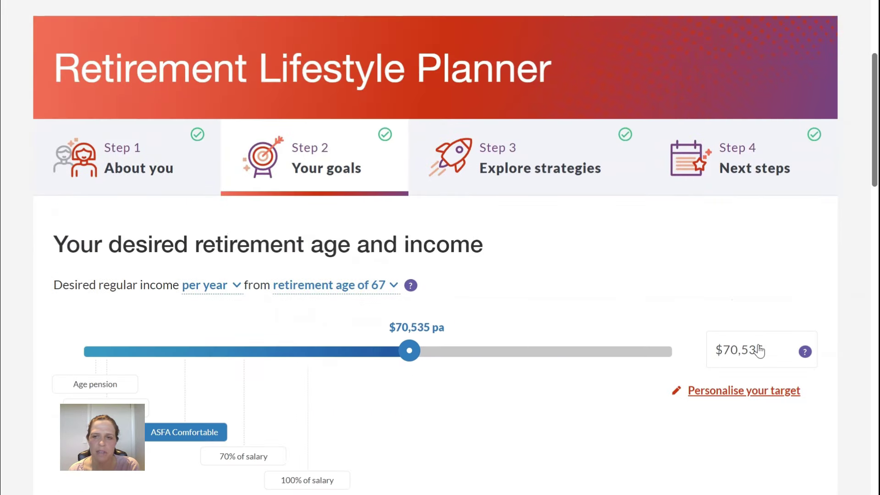
pyautogui.scroll(-3, 365, 262)
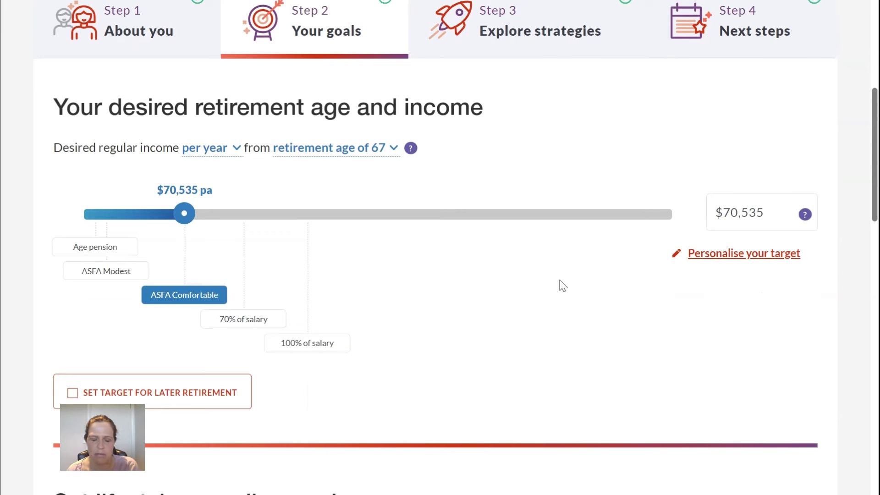
pyautogui.scroll(-2, 557, 286)
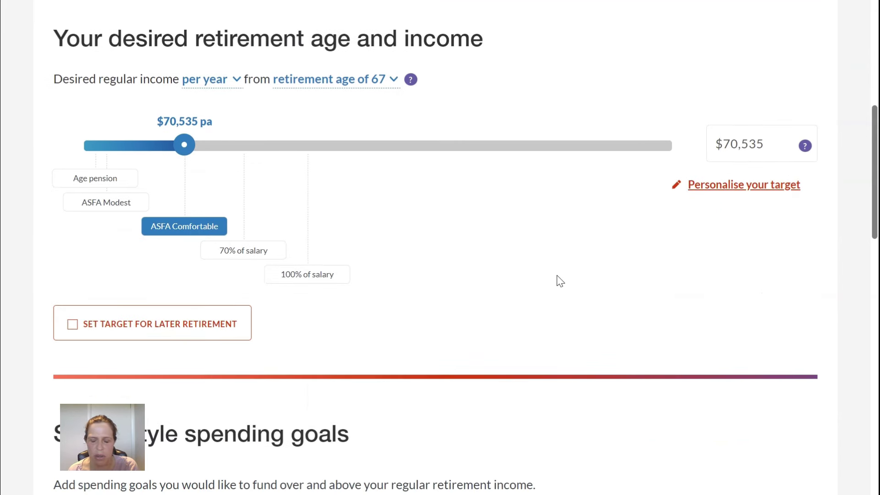
pyautogui.scroll(-5, 559, 280)
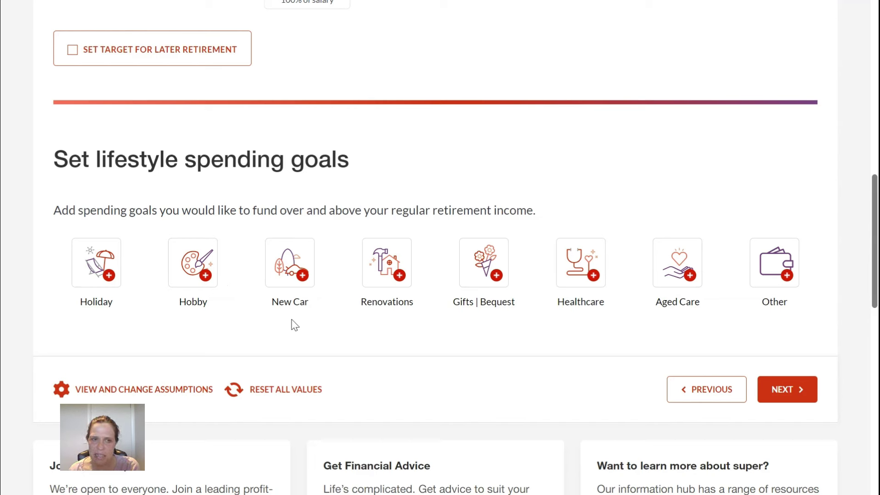
# Add a Holiday goal, leave its frequency as every year, then remove it
pyautogui.click(108, 277)
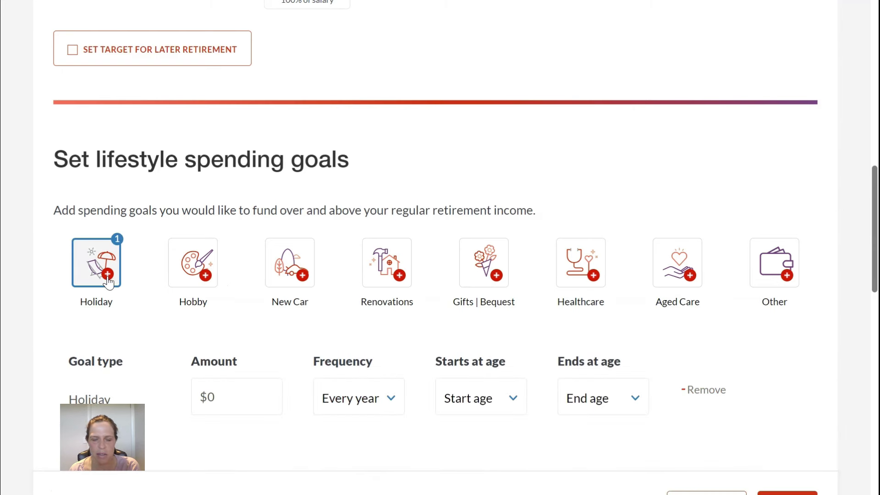
pyautogui.scroll(-2, 133, 341)
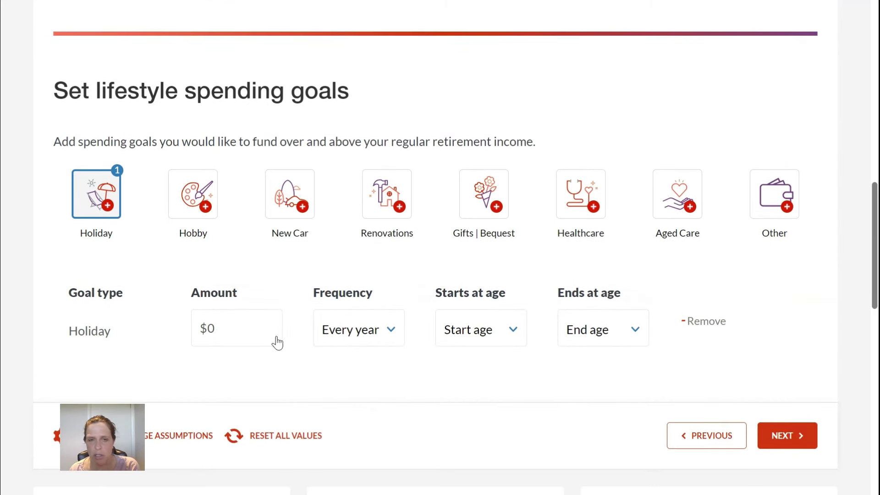
pyautogui.click(392, 330)
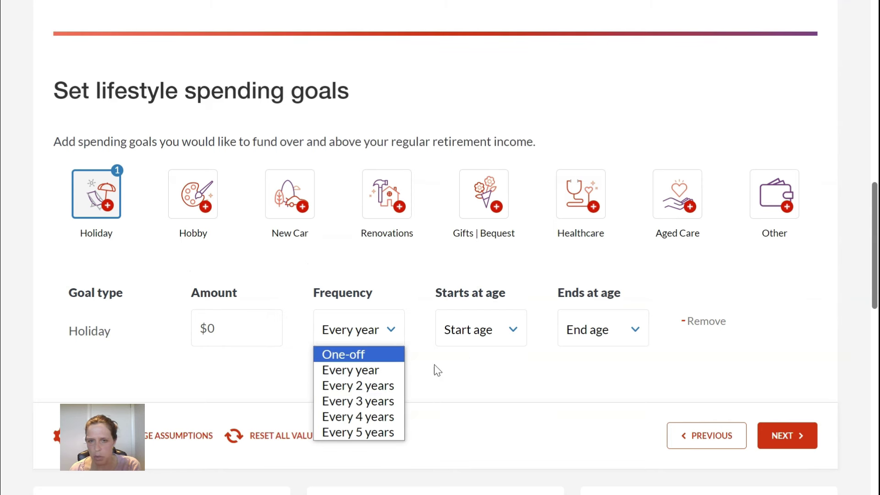
pyautogui.click(452, 365)
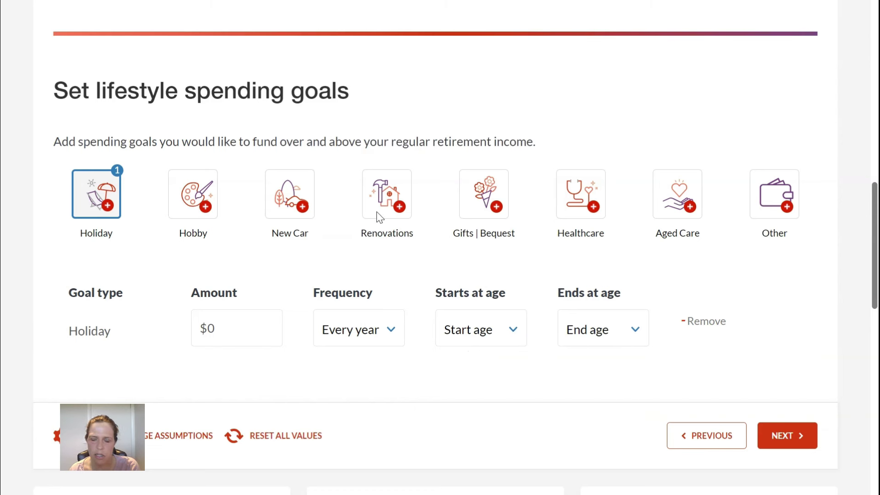
pyautogui.click(684, 326)
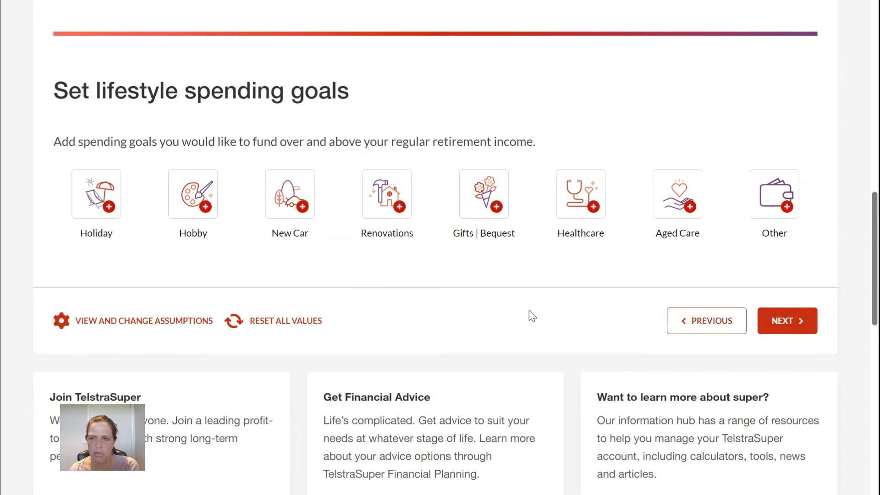
# Advance to Step 3 and view the balance chart showing super lasting to age 92
pyautogui.click(794, 329)
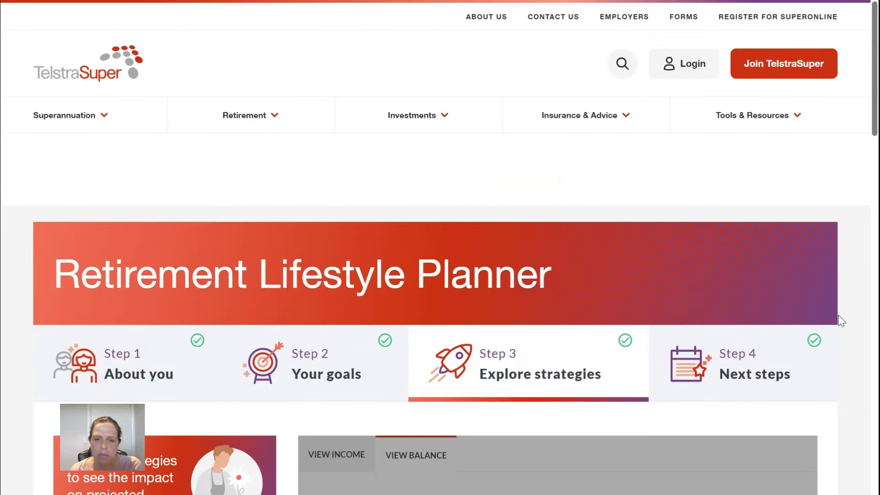
pyautogui.scroll(-2, 821, 302)
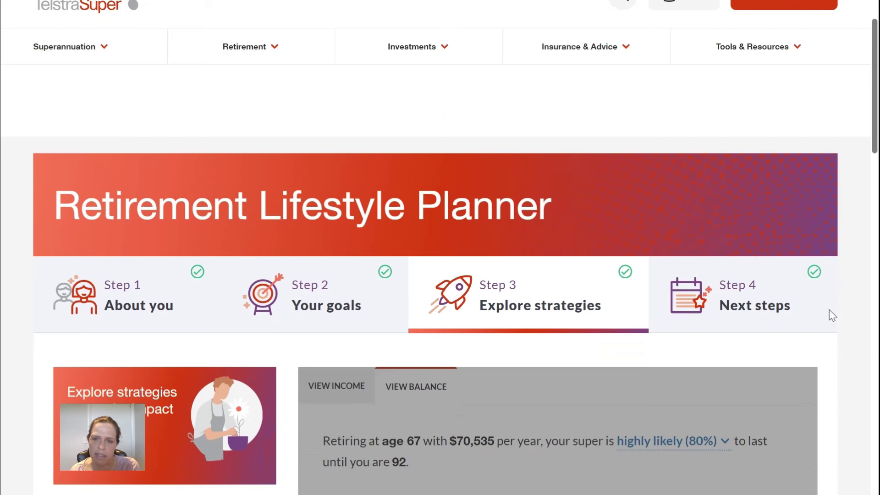
pyautogui.scroll(-5, 832, 315)
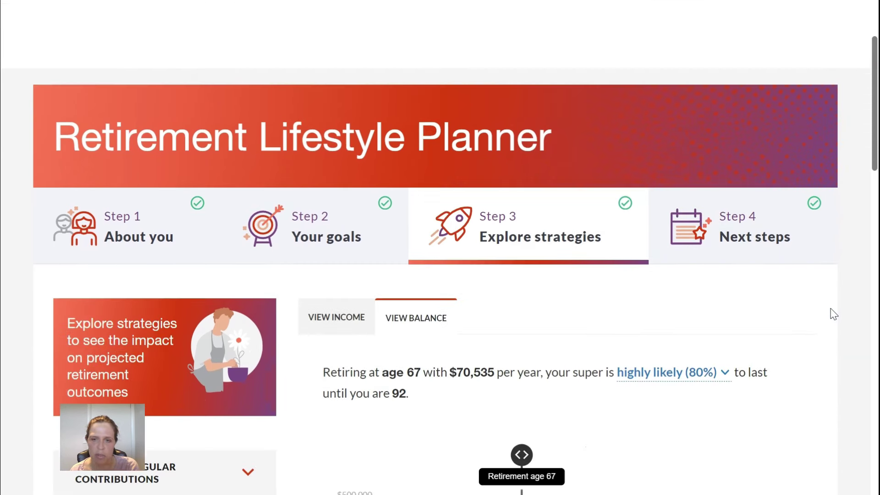
pyautogui.scroll(-2, 837, 321)
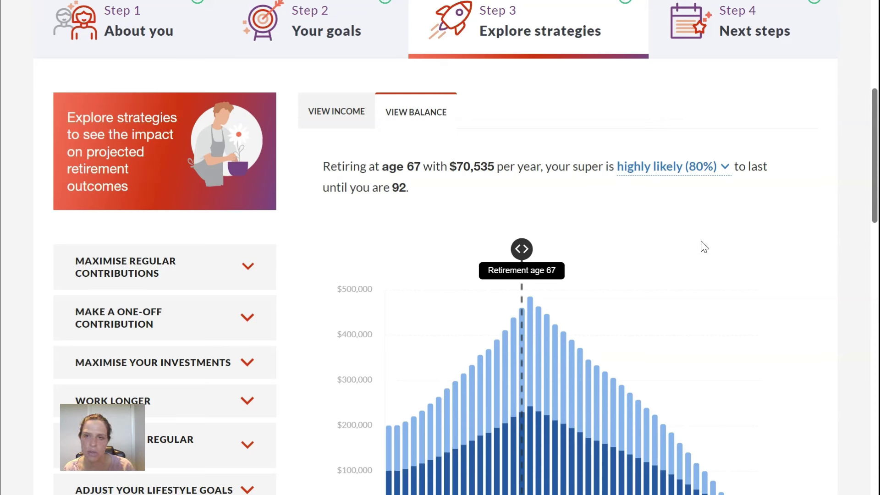
pyautogui.click(720, 175)
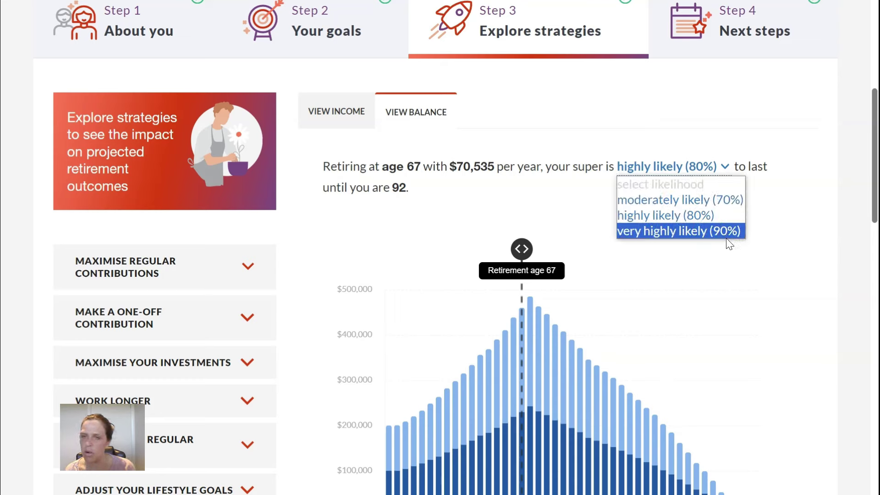
pyautogui.click(709, 220)
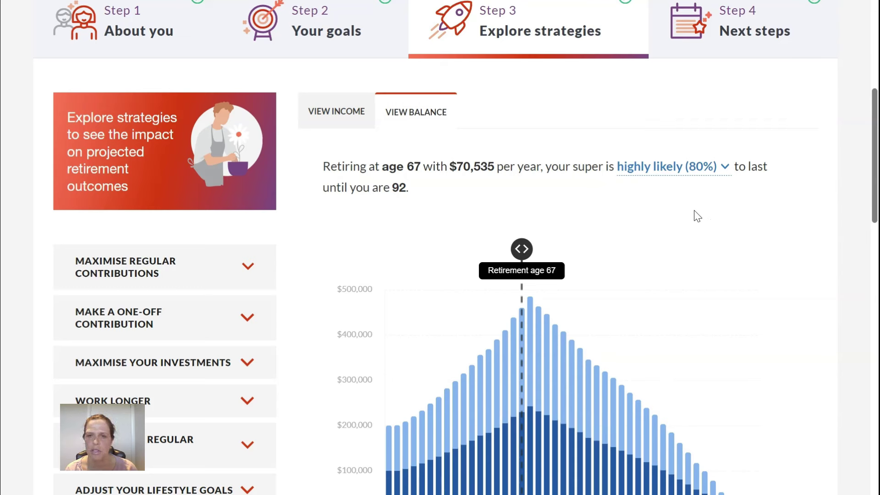
pyautogui.scroll(-3, 696, 216)
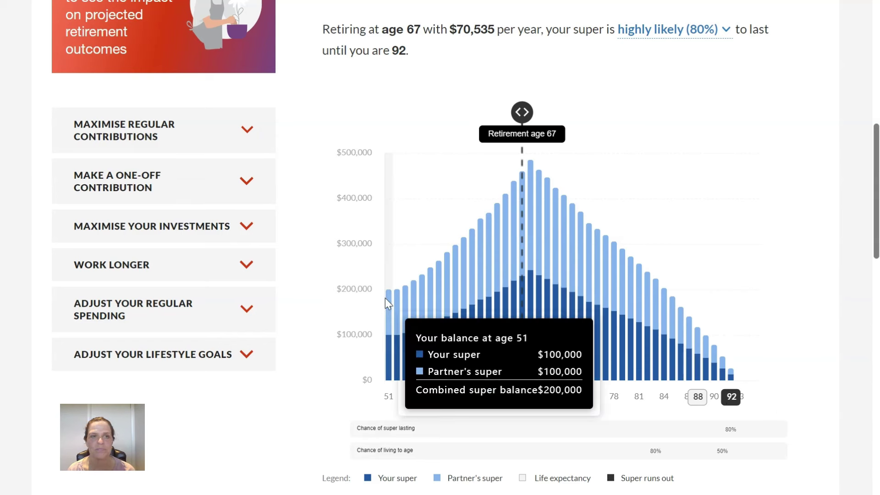
pyautogui.scroll(3, 693, 211)
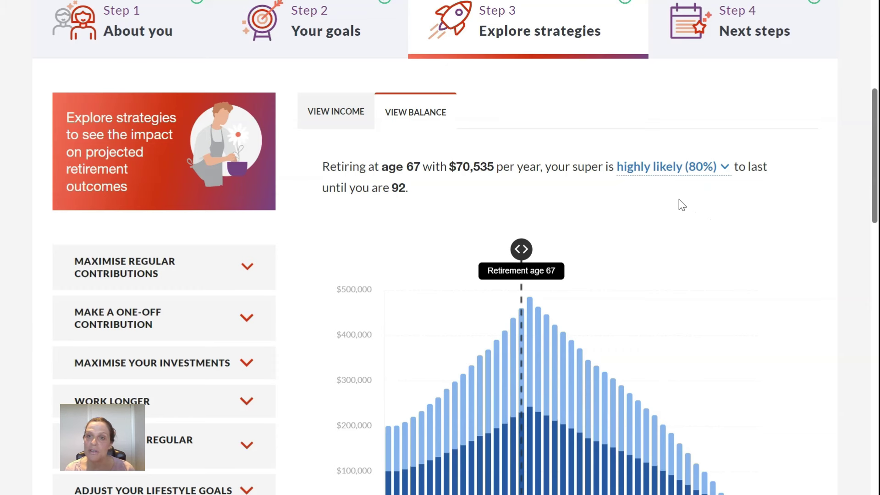
pyautogui.scroll(-3, 669, 197)
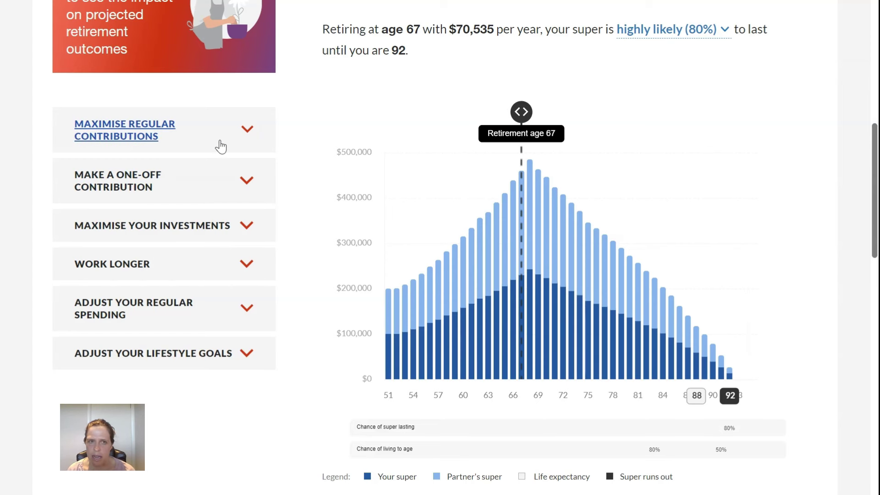
# Set the member's salary sacrifice contribution to 5%, correcting a mistyped 28.29
pyautogui.click(247, 134)
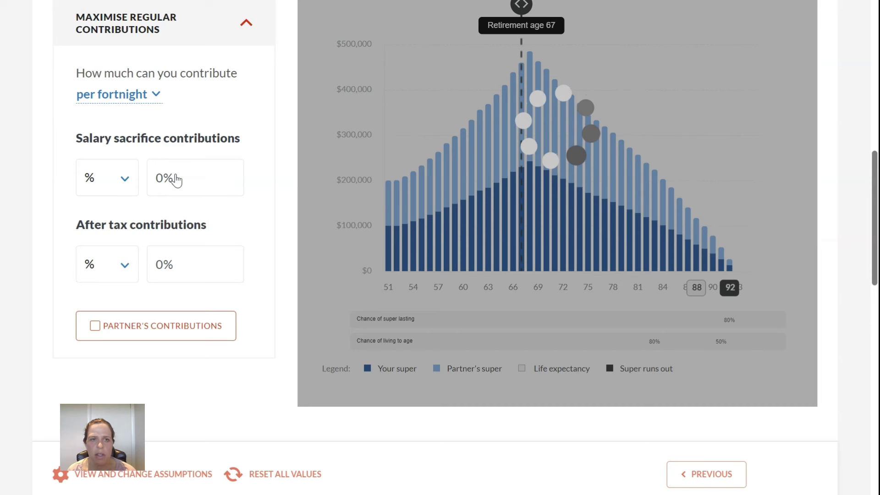
pyautogui.click(175, 179)
pyautogui.press('BackSpace')
pyautogui.write('28.29')
pyautogui.press('BackSpace')
pyautogui.press('BackSpace')
pyautogui.press('BackSpace')
pyautogui.press('BackSpace')
pyautogui.press('BackSpace')
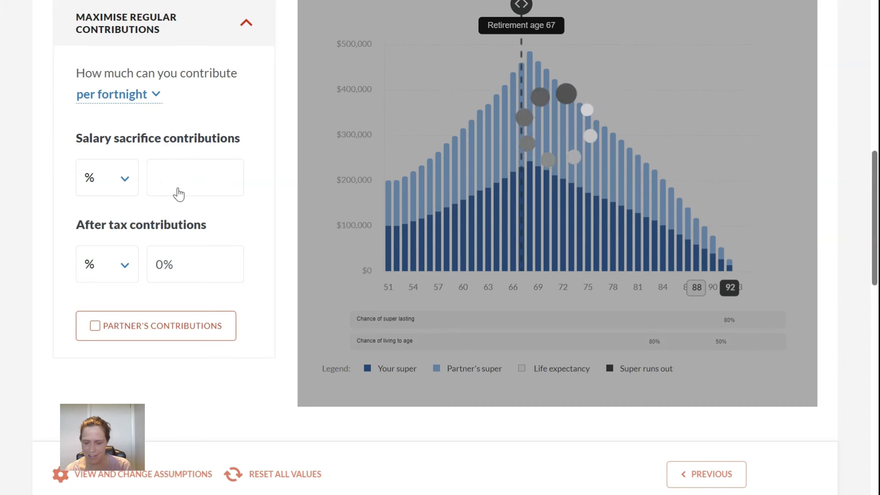
pyautogui.write('5')
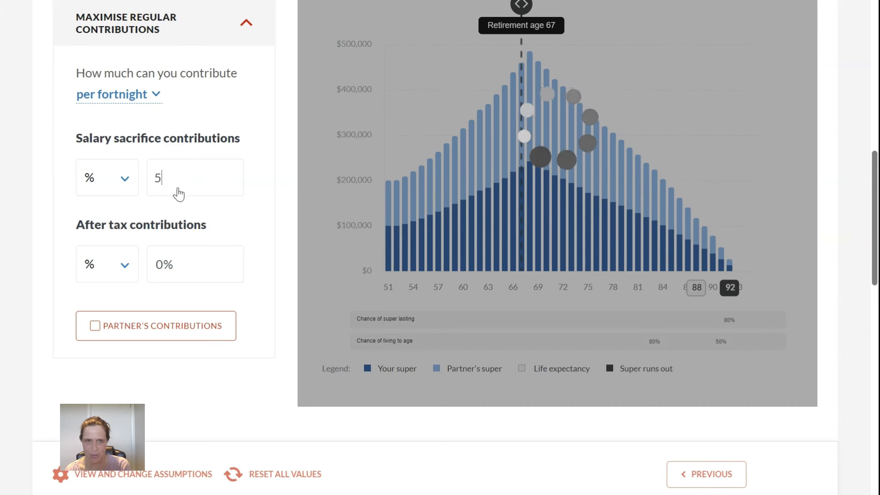
# Add the partner's salary sacrifice contribution of 5%, replacing zero, and collapse Maximise Regular Contributions
pyautogui.click(95, 326)
pyautogui.click(208, 447)
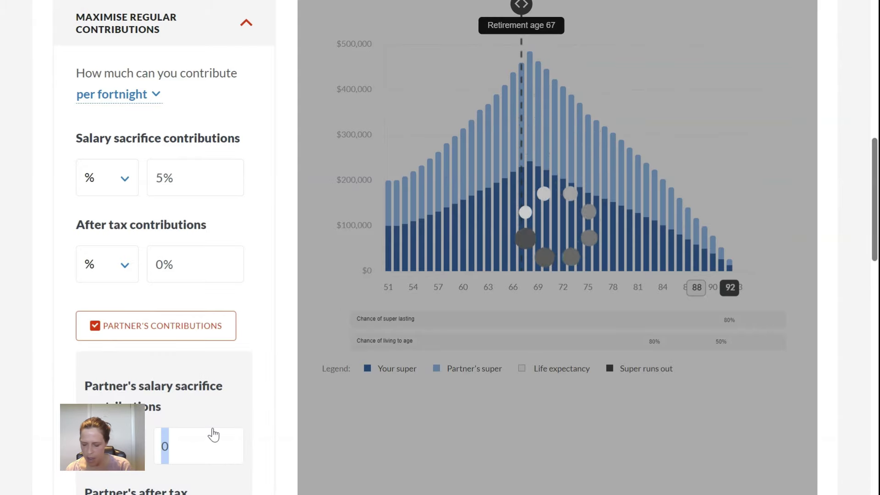
pyautogui.press('BackSpace')
pyautogui.write('5')
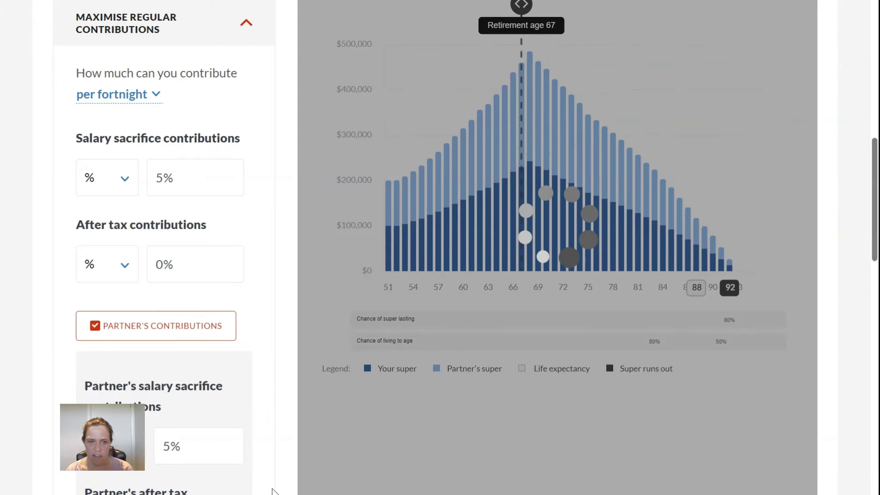
pyautogui.scroll(-3, 272, 491)
pyautogui.scroll(10, 214, 366)
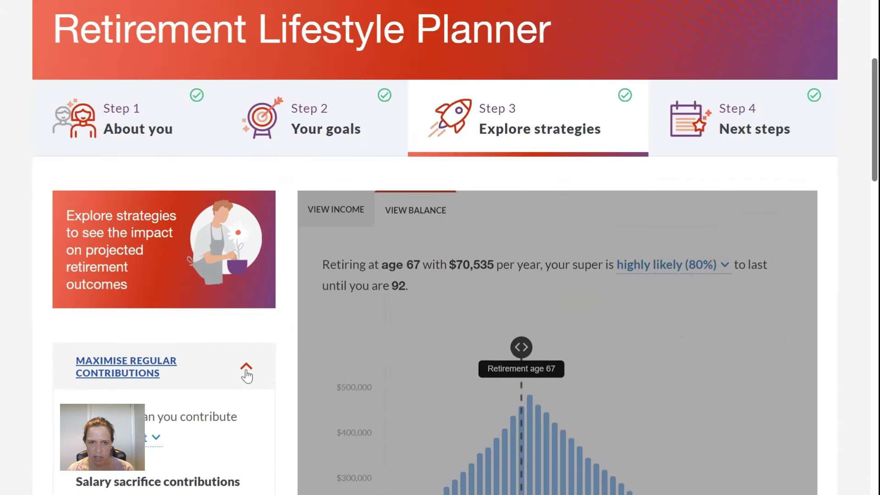
pyautogui.click(246, 370)
# In Maximise Your Investments, set the member's before-retirement option to High Growth
pyautogui.scroll(-5, 281, 383)
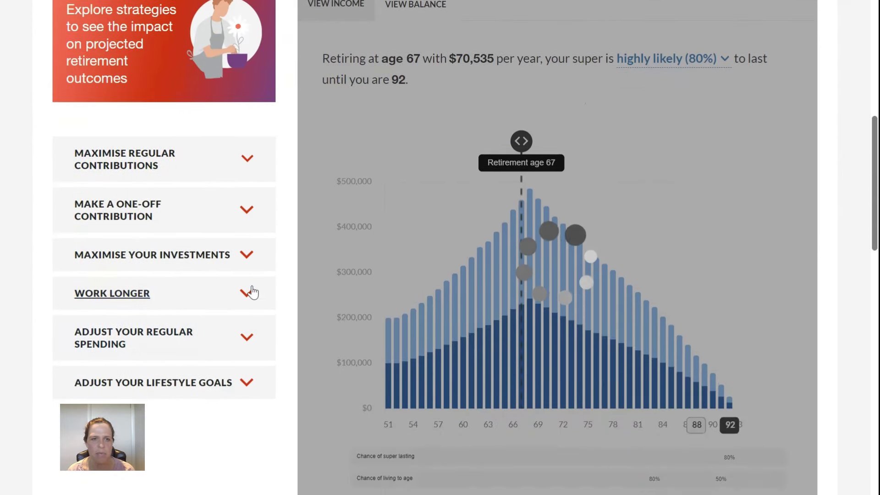
pyautogui.click(254, 262)
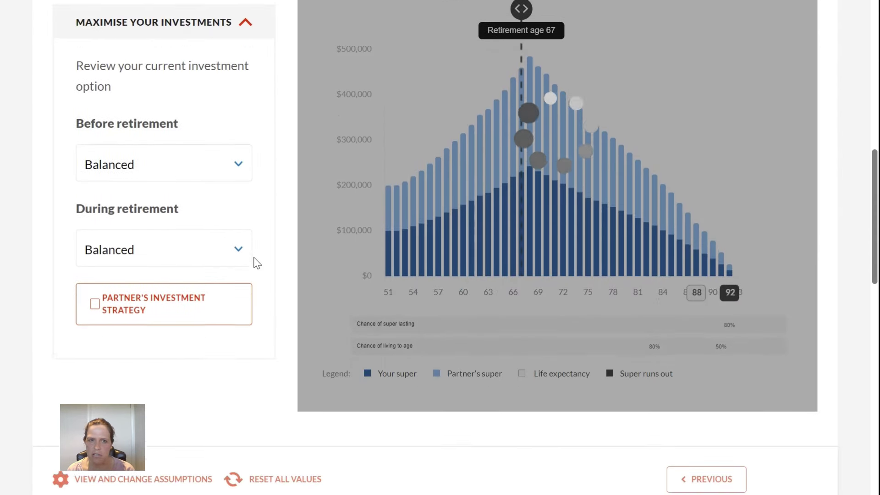
pyautogui.click(240, 165)
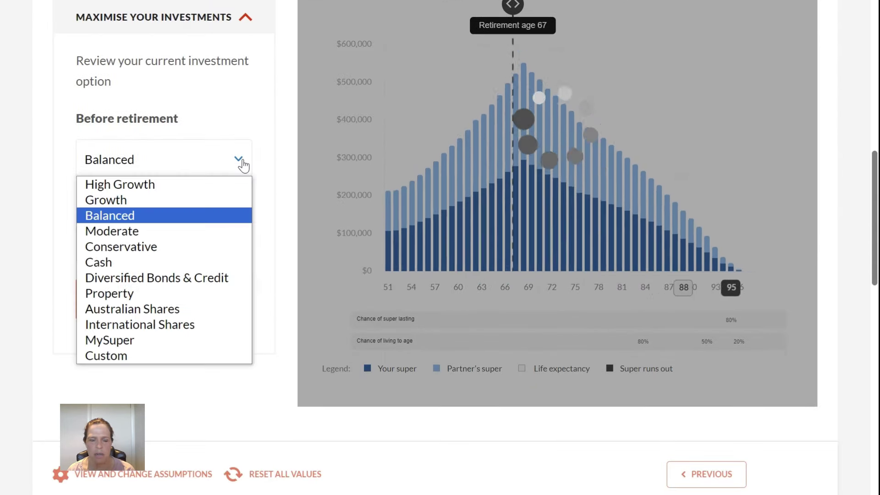
pyautogui.click(187, 184)
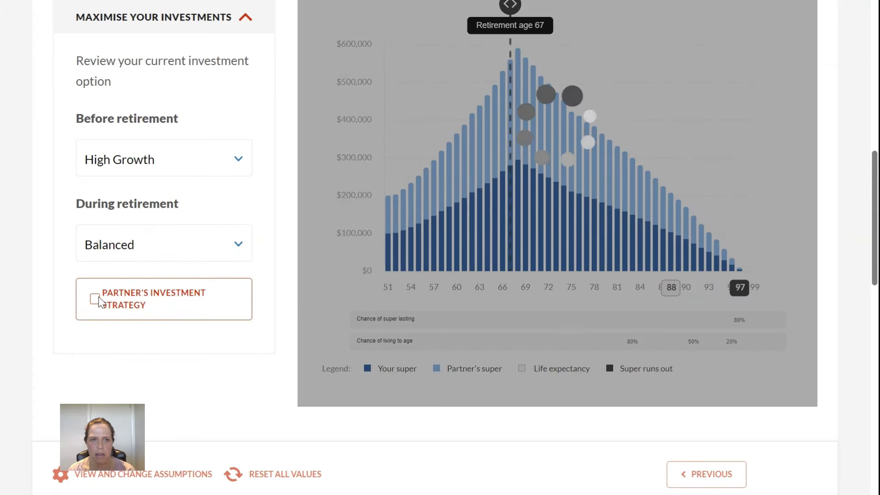
# Include the partner's investment strategy and set it to High Growth before retirement
pyautogui.click(97, 299)
pyautogui.click(216, 431)
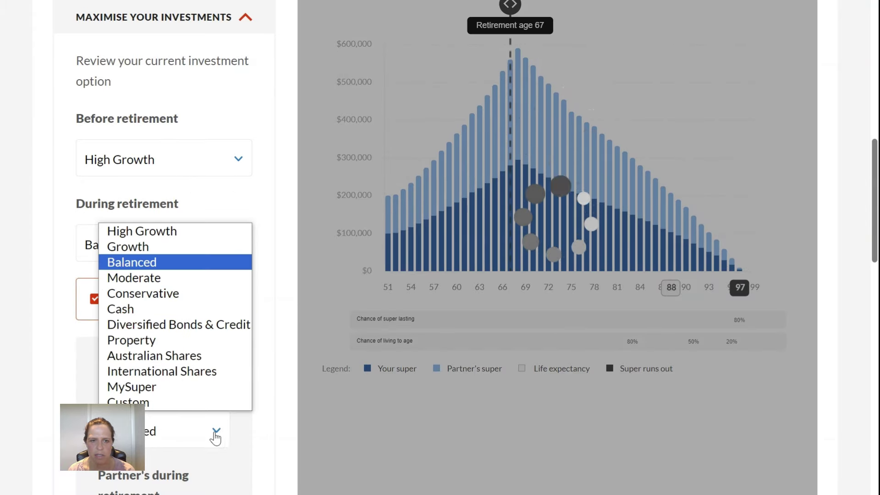
pyautogui.click(143, 231)
pyautogui.scroll(-6, 237, 337)
pyautogui.scroll(6, 225, 339)
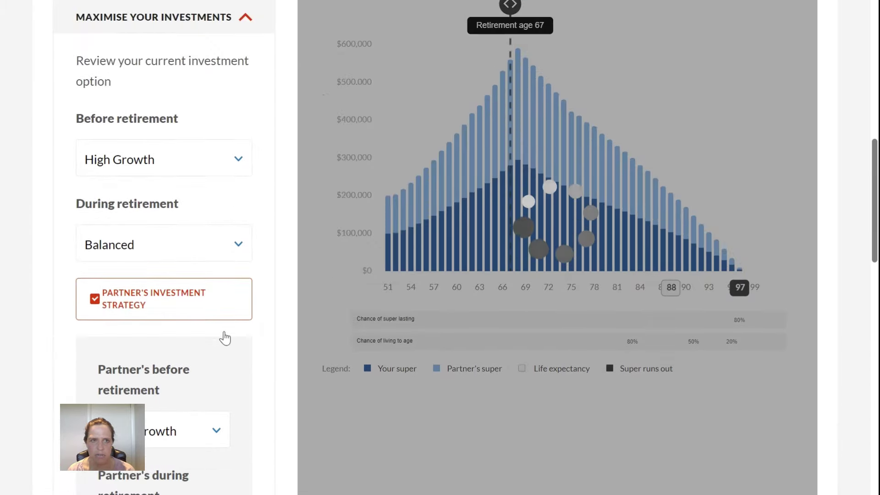
pyautogui.scroll(6, 225, 338)
# Change the one-off contribution age from 51 to 60
pyautogui.click(245, 293)
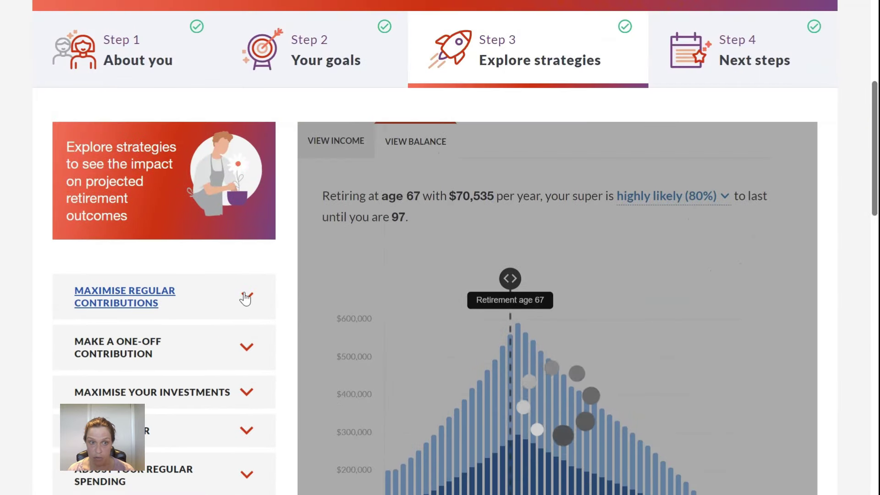
pyautogui.scroll(-3, 248, 302)
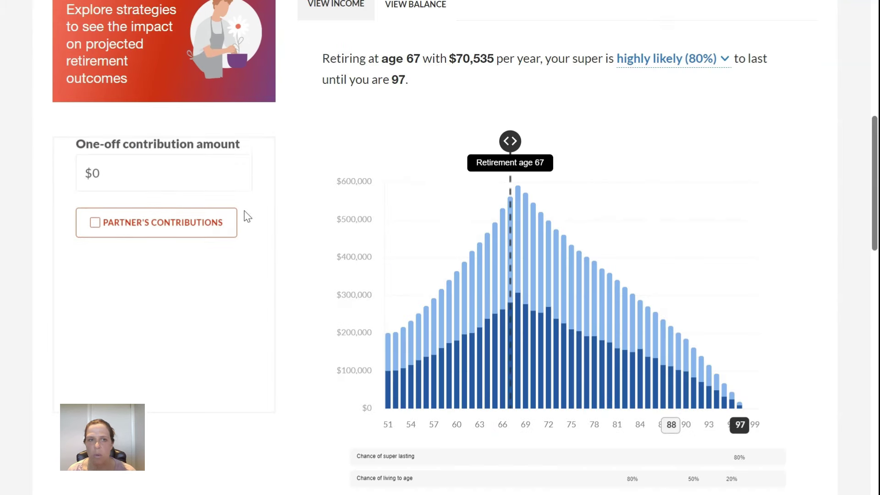
pyautogui.scroll(-3, 247, 216)
pyautogui.click(120, 106)
pyautogui.doubleClick(120, 106)
pyautogui.press('BackSpace')
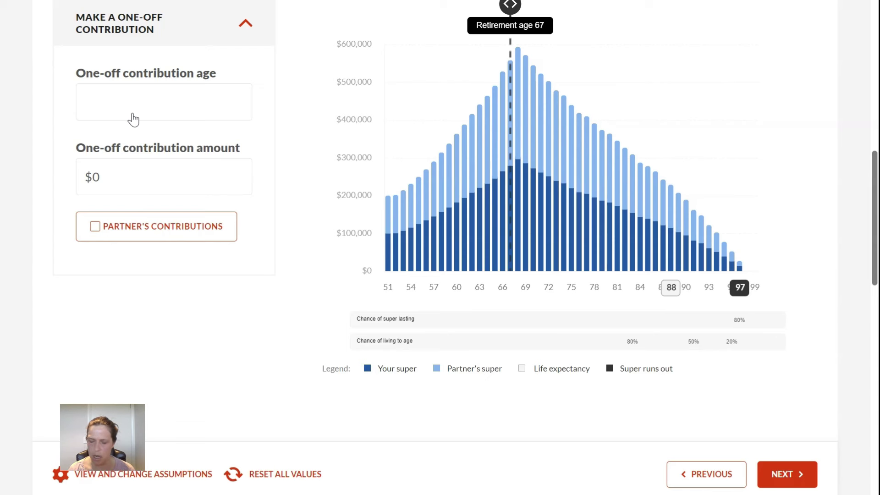
pyautogui.write('60')
# Enter a one-off contribution amount of $150,000 and apply it
pyautogui.click(117, 183)
pyautogui.doubleClick(118, 183)
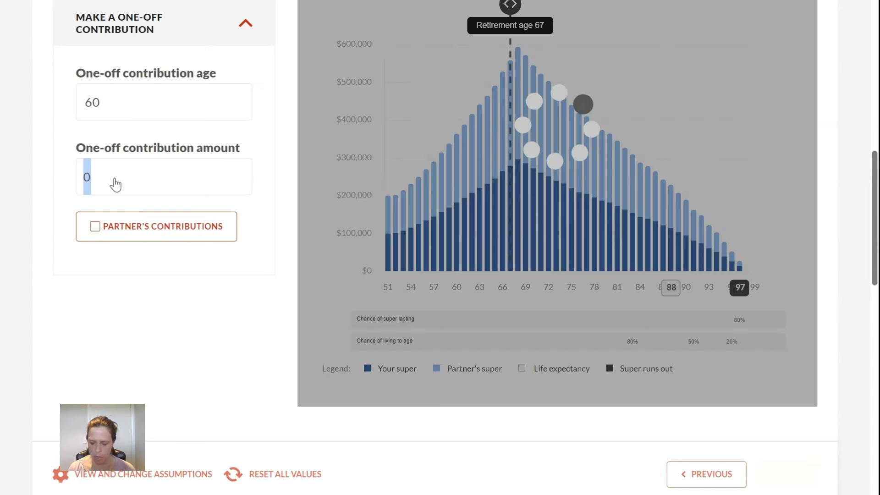
pyautogui.press('BackSpace')
pyautogui.write('150000')
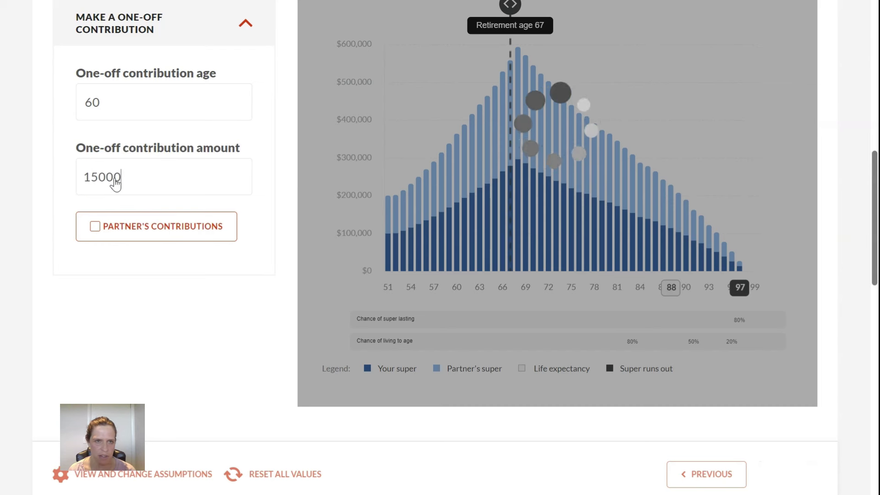
pyautogui.click(216, 306)
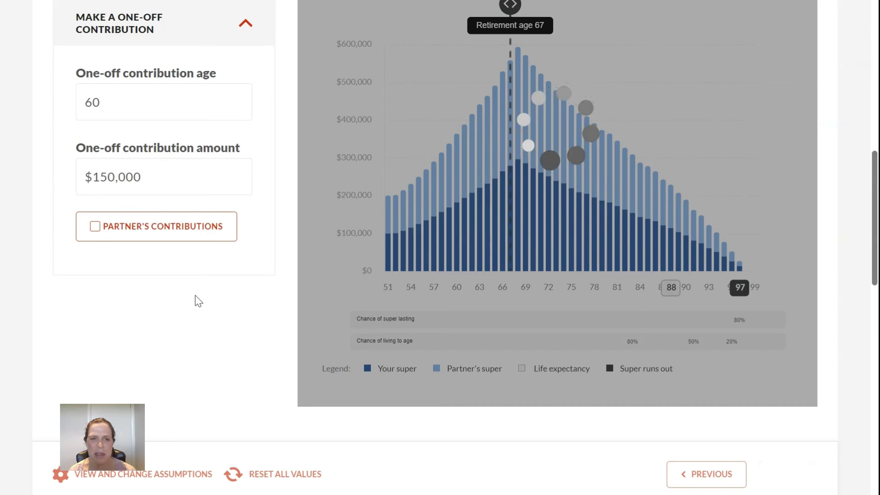
# Collapse the one-off contribution panel and review the chart: 80% likely to last to 100
pyautogui.scroll(2, 296, 103)
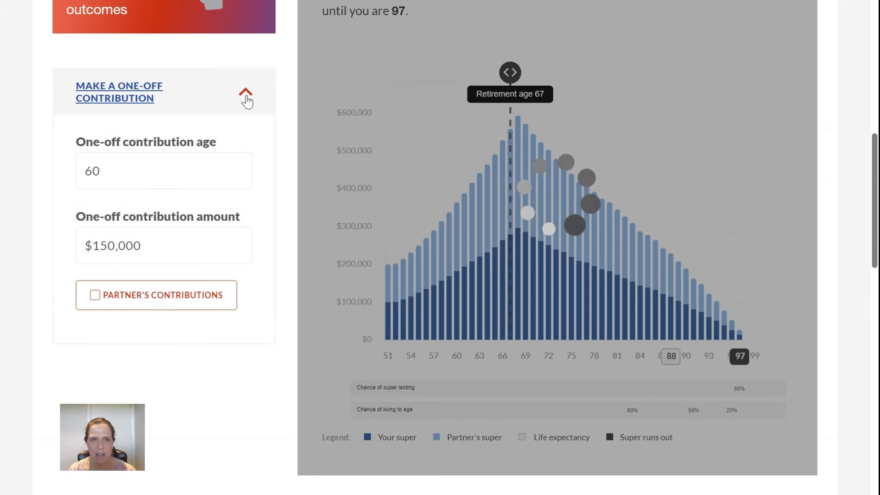
pyautogui.click(246, 95)
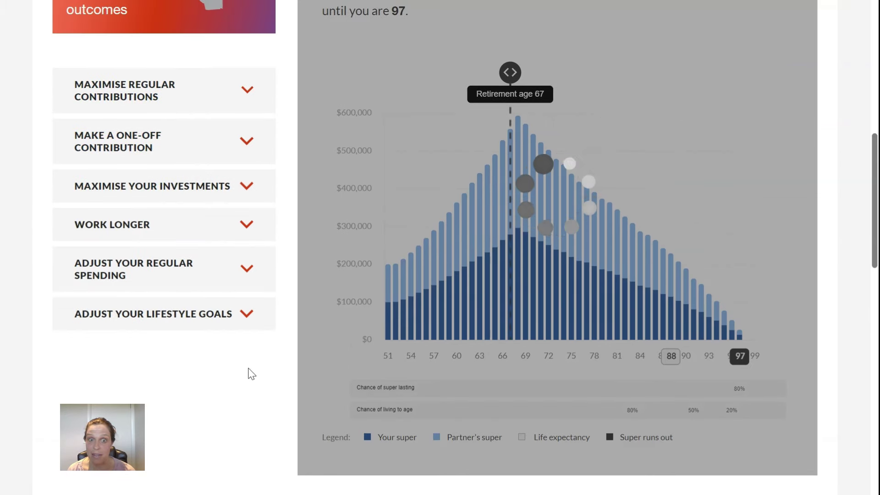
pyautogui.scroll(2, 250, 374)
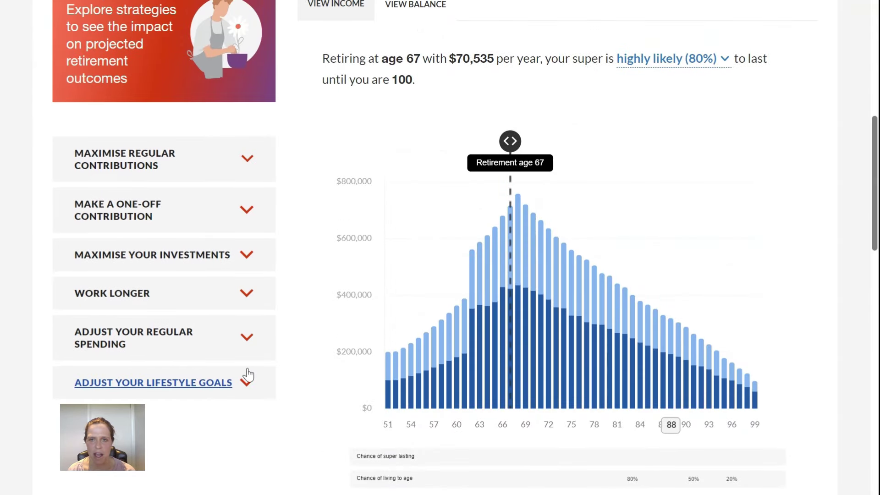
pyautogui.scroll(1, 246, 378)
pyautogui.scroll(1, 248, 341)
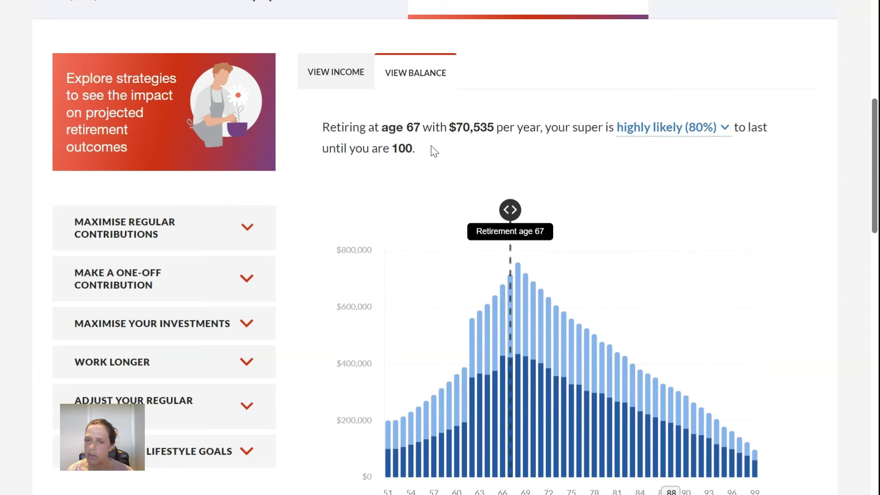
pyautogui.scroll(-2, 747, 214)
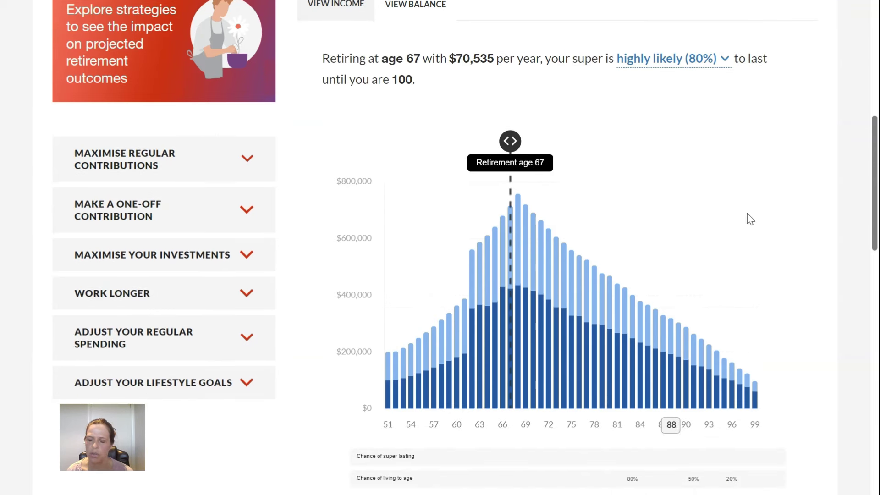
pyautogui.scroll(-5, 749, 219)
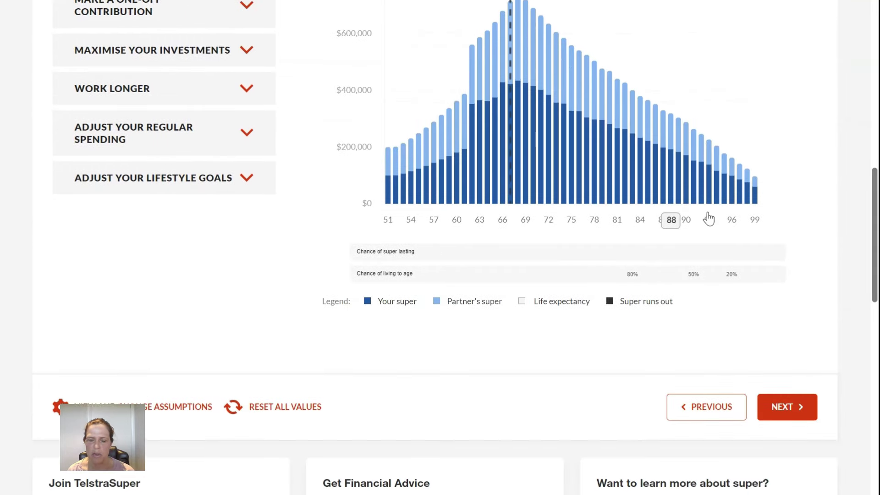
pyautogui.scroll(3, 708, 218)
pyautogui.scroll(-4, 852, 431)
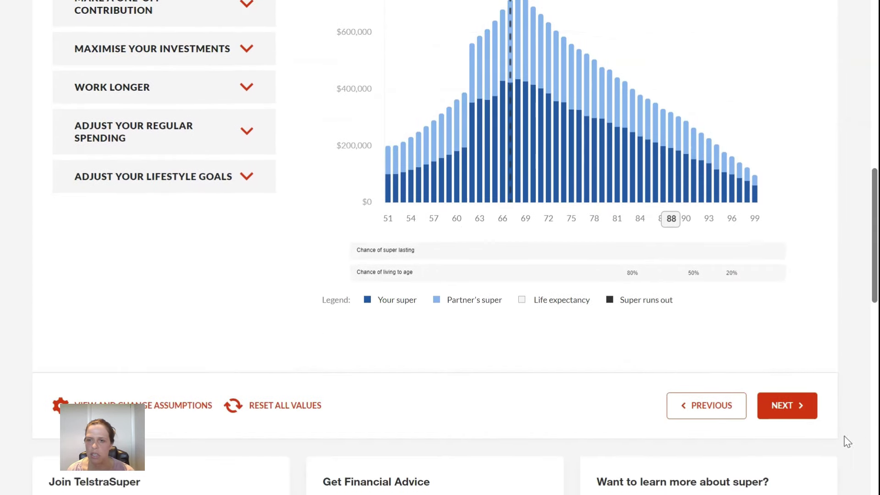
pyautogui.click(786, 406)
pyautogui.scroll(-7, 535, 398)
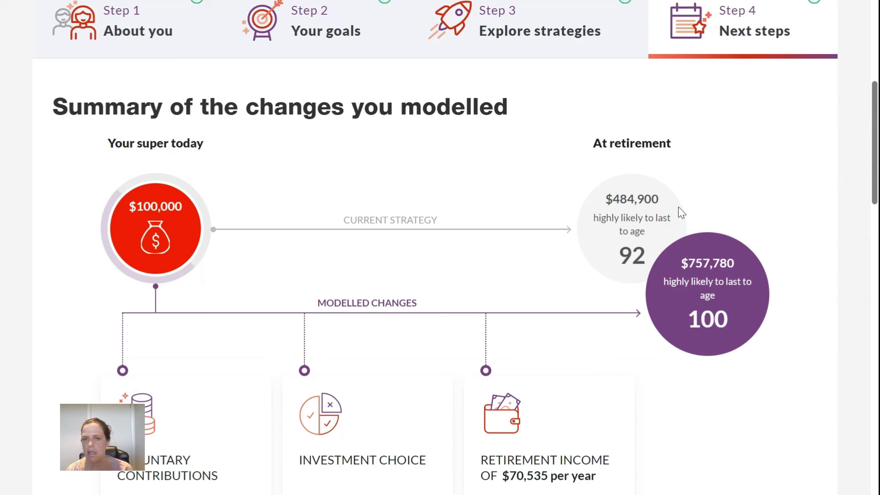
pyautogui.moveTo(612, 199); pyautogui.dragTo(659, 199)
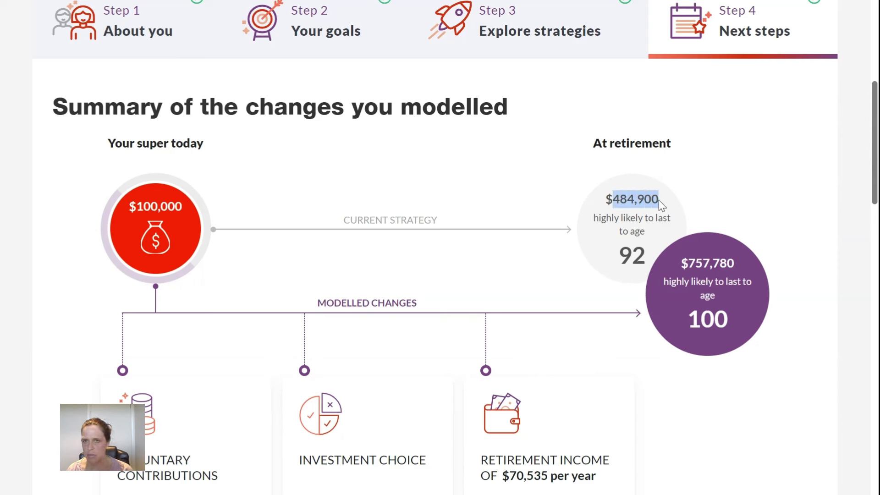
pyautogui.click(636, 259)
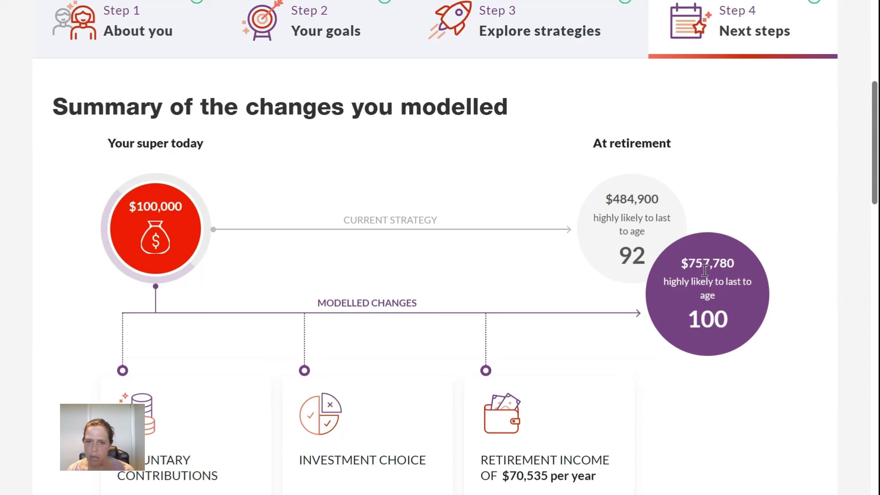
pyautogui.scroll(-4, 704, 263)
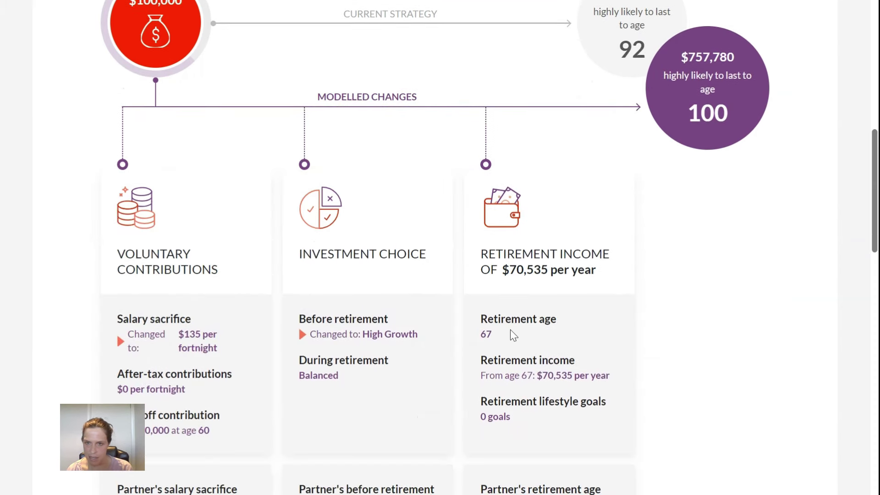
pyautogui.scroll(2, 740, 207)
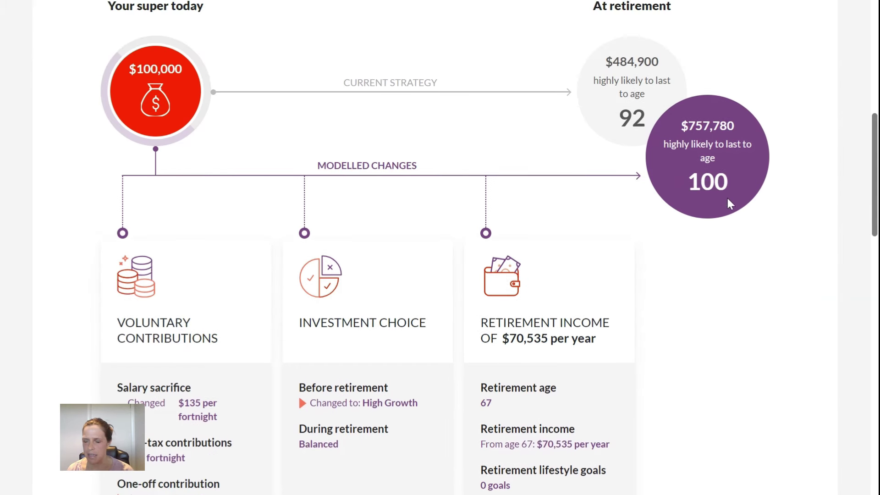
pyautogui.scroll(-3, 712, 280)
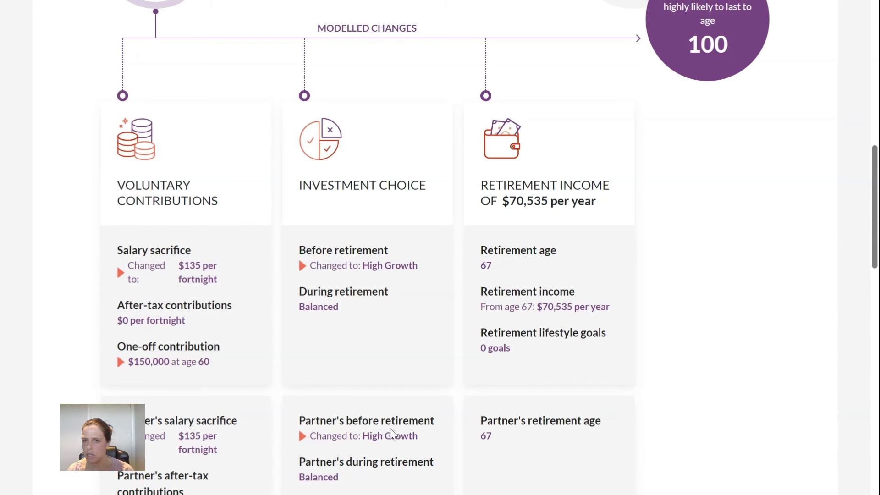
pyautogui.scroll(-5, 389, 425)
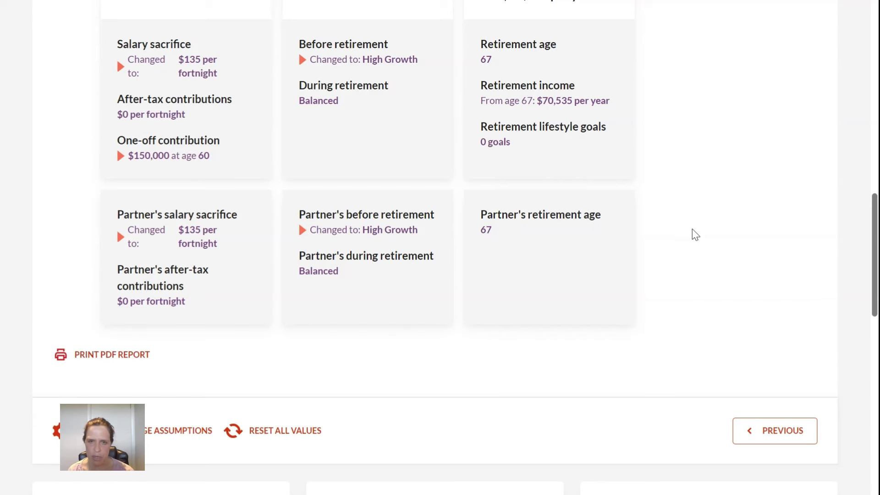
pyautogui.scroll(6, 695, 234)
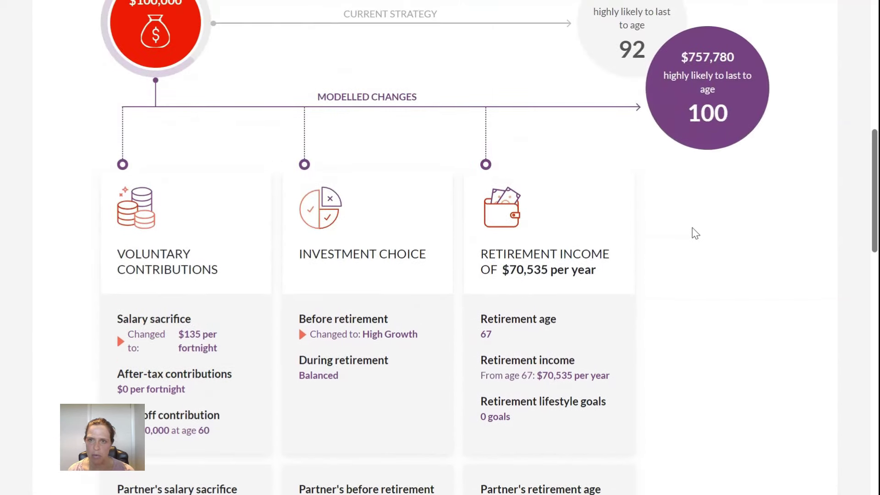
pyautogui.scroll(5, 697, 264)
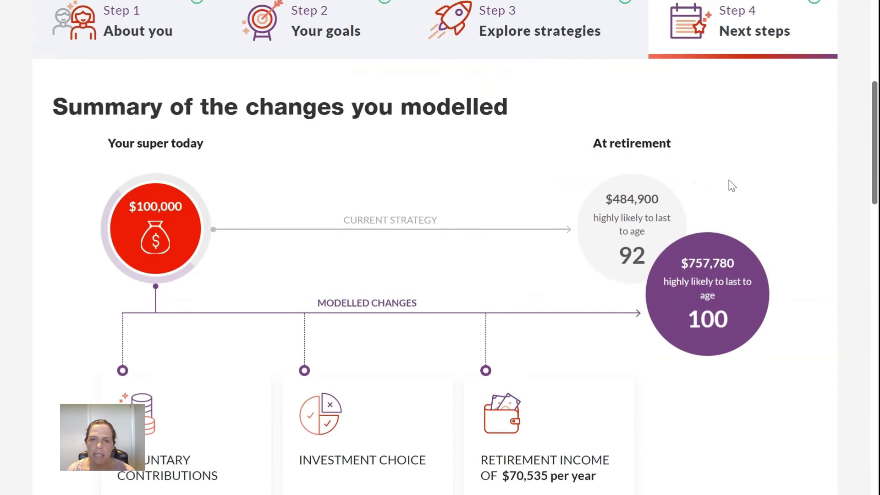
pyautogui.scroll(2, 732, 185)
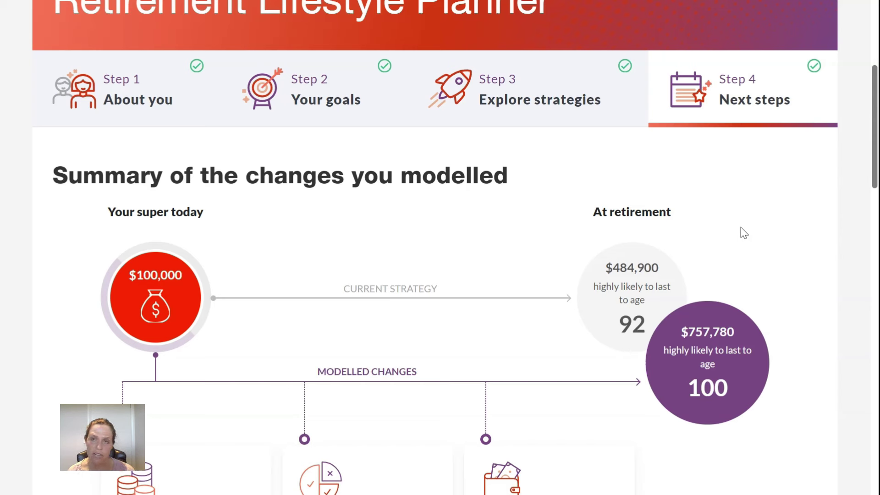
pyautogui.scroll(2, 741, 227)
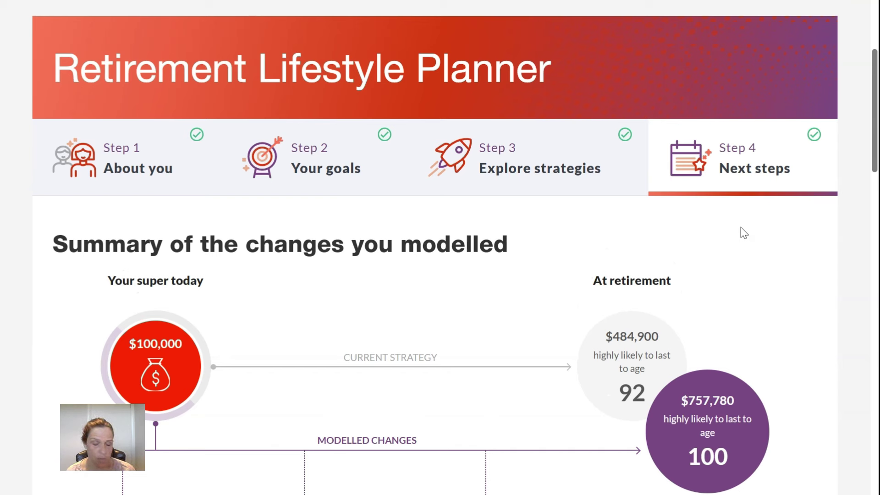
pyautogui.moveTo(735, 401); pyautogui.dragTo(687, 400)
pyautogui.click(826, 356)
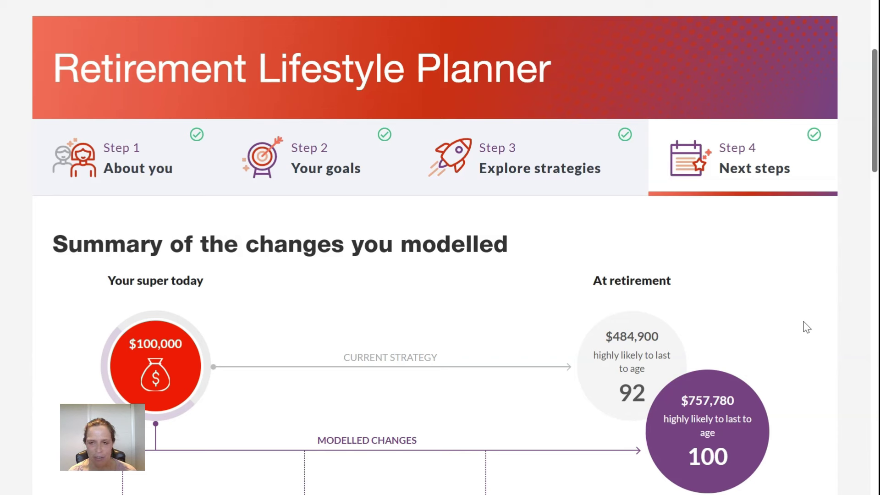
pyautogui.scroll(-6, 482, 297)
pyautogui.scroll(-8, 482, 297)
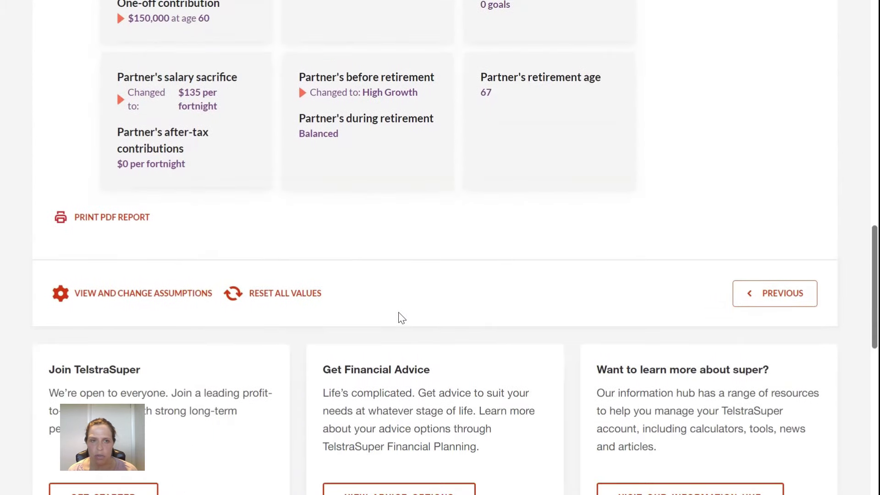
# Review changeable assumptions: $52 p.a. admin fee, 0.20% balance fee, $2,000 cap, $637 insurance
pyautogui.click(70, 297)
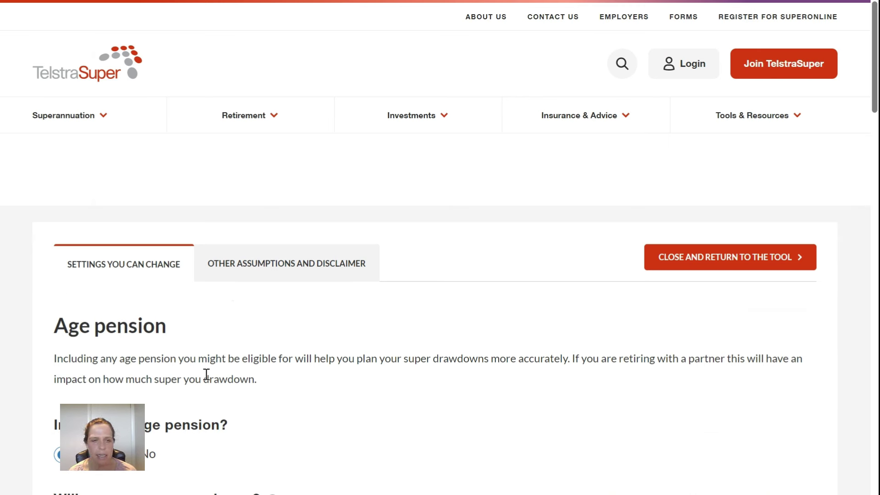
pyautogui.scroll(-5, 324, 380)
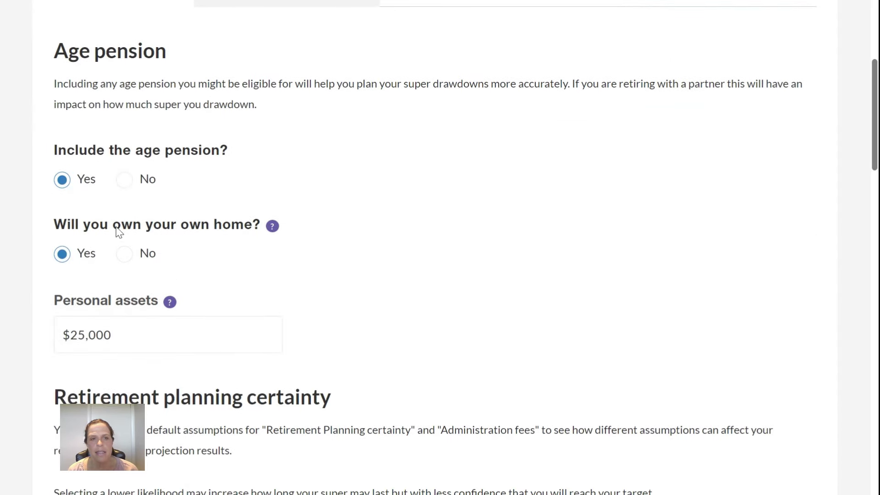
pyautogui.scroll(-2, 205, 349)
pyautogui.scroll(-4, 197, 348)
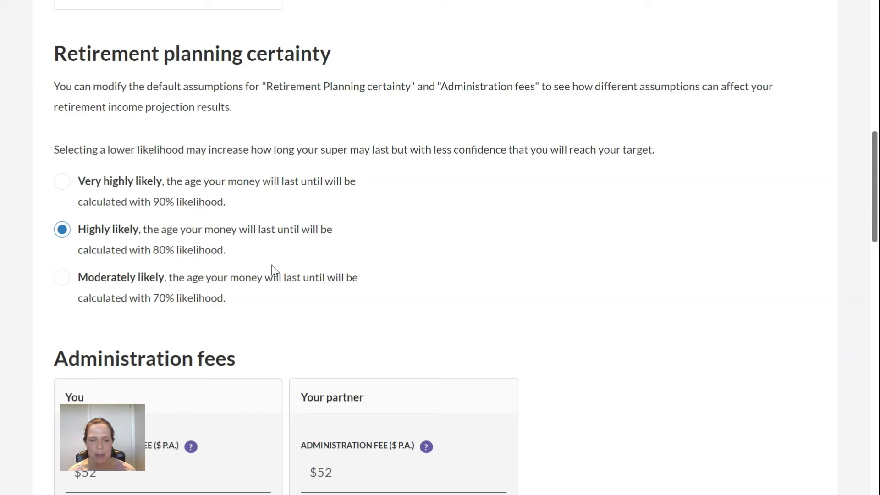
pyautogui.scroll(-4, 273, 269)
pyautogui.scroll(-1, 267, 325)
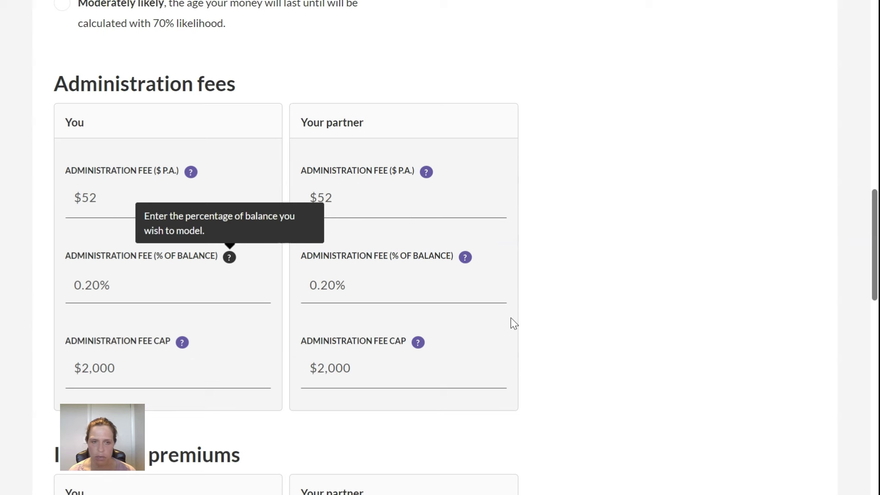
pyautogui.scroll(-5, 531, 326)
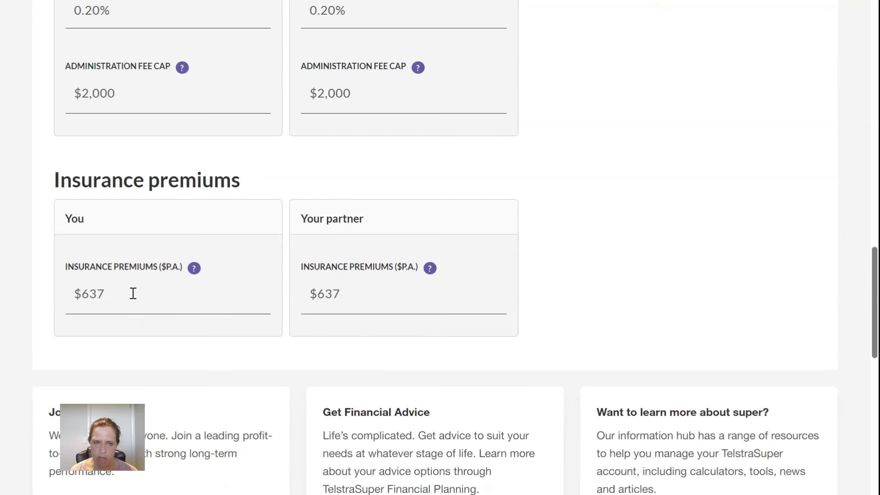
pyautogui.scroll(-1, 133, 293)
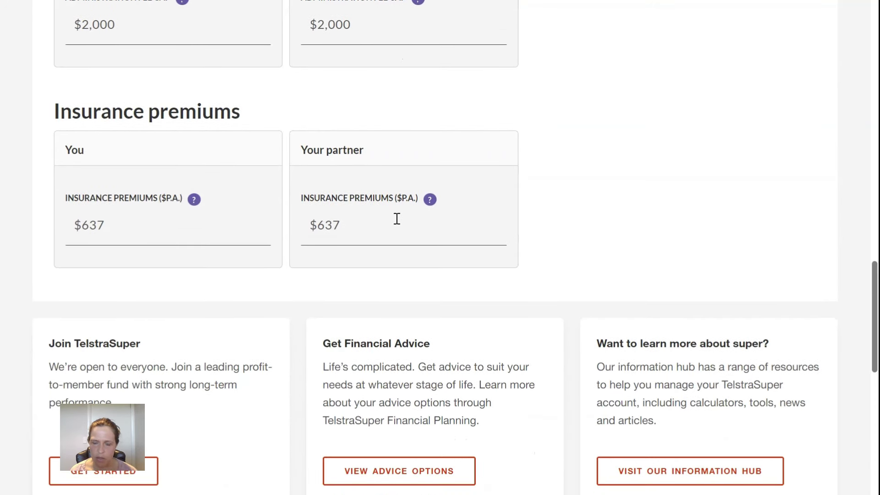
pyautogui.scroll(5, 394, 225)
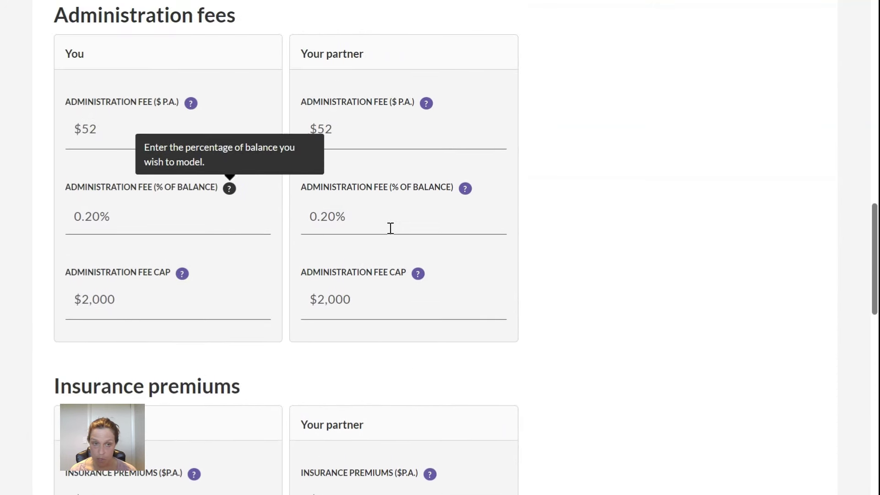
pyautogui.scroll(4, 458, 279)
pyautogui.scroll(12, 487, 281)
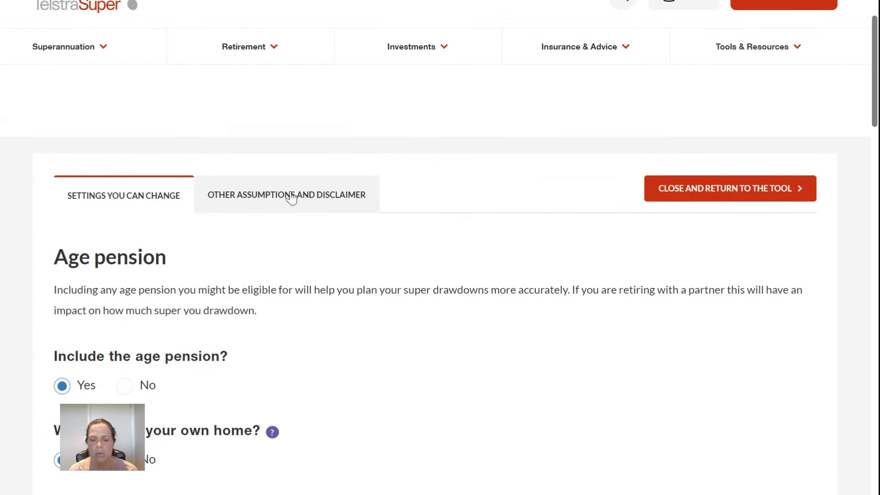
# Browse the Other Assumptions and Disclaimer topics from Important information to Applicable law
pyautogui.click(292, 199)
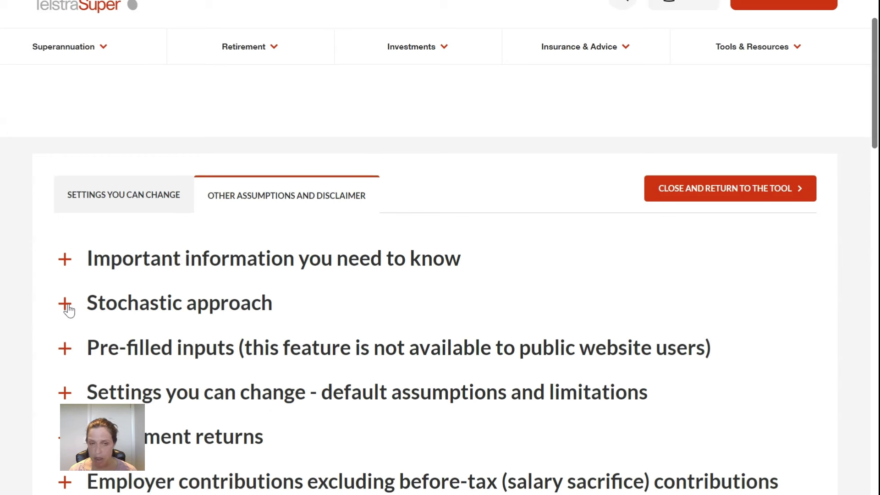
pyautogui.scroll(-2, 66, 309)
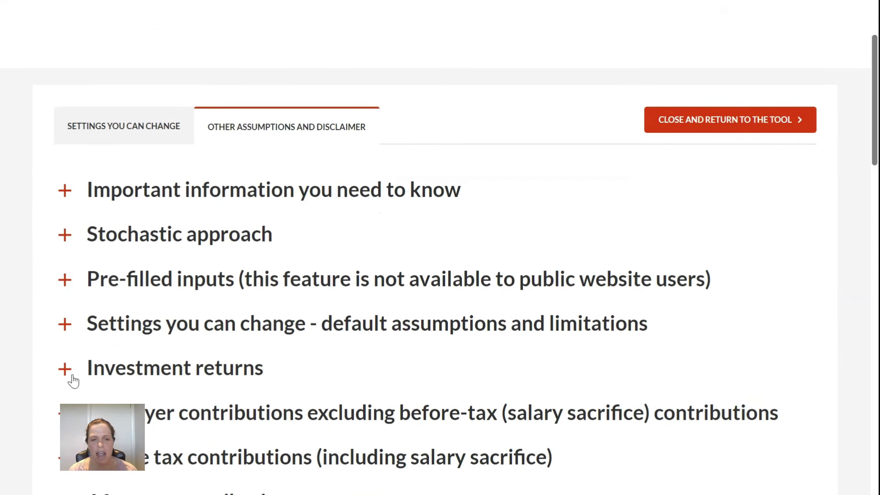
pyautogui.scroll(-2, 69, 383)
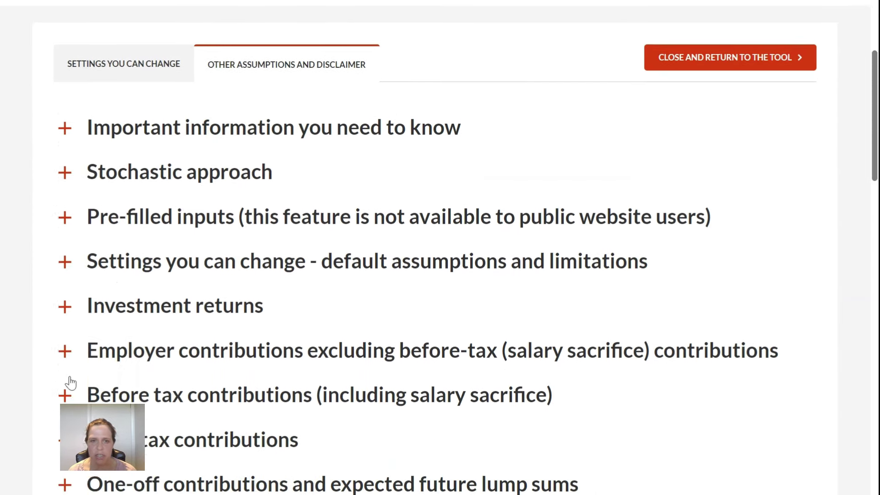
pyautogui.scroll(-10, 180, 383)
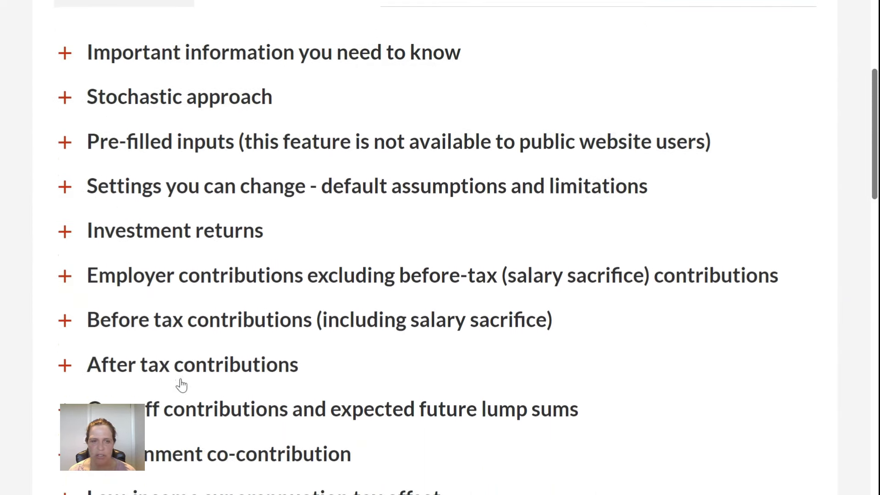
pyautogui.scroll(-3, 207, 381)
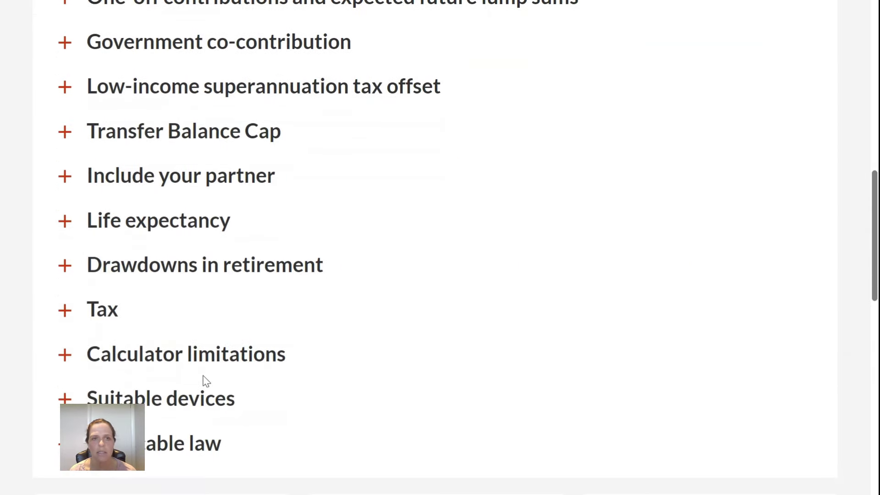
pyautogui.scroll(13, 380, 358)
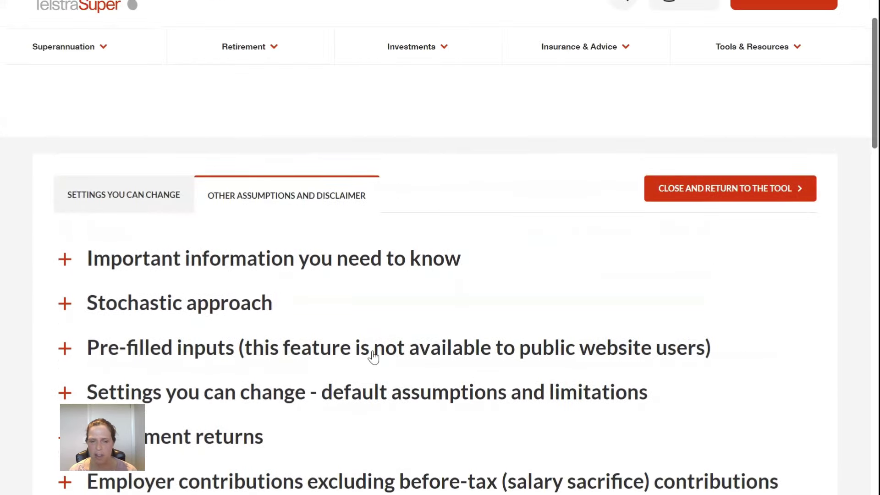
pyautogui.scroll(2, 372, 357)
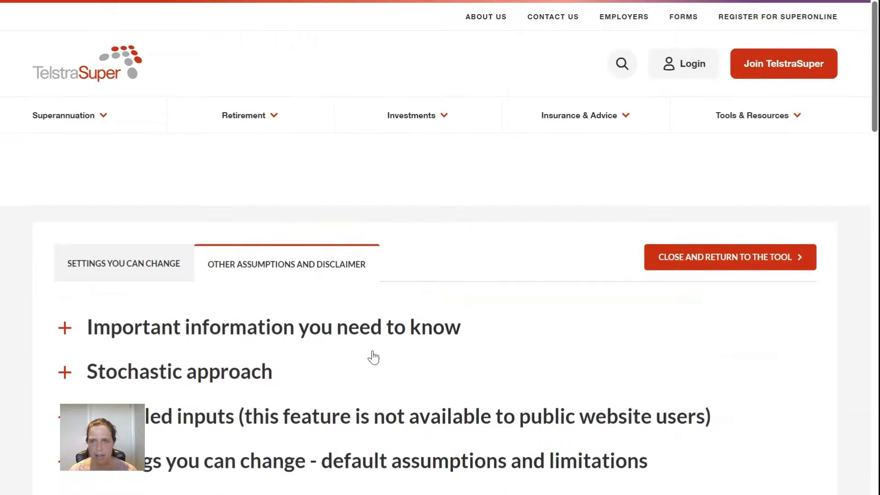
# Close the assumptions and return to the Step 4 summary of modelled changes
pyautogui.click(707, 261)
pyautogui.scroll(-5, 569, 347)
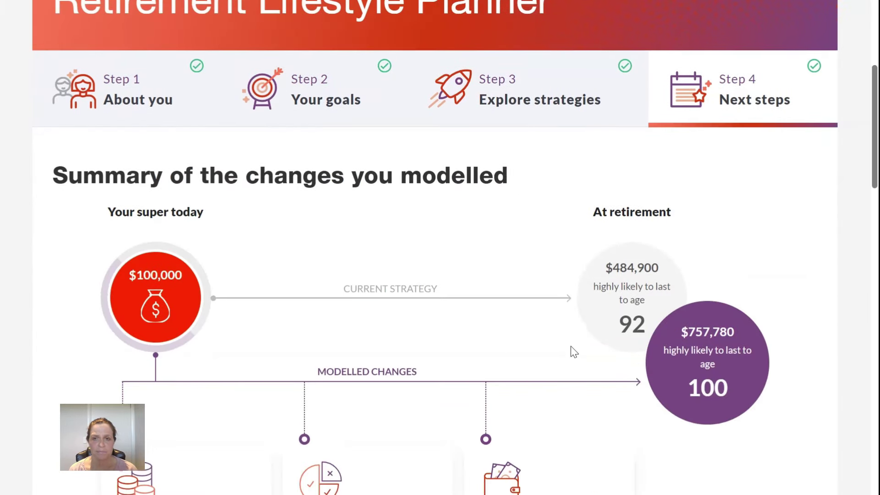